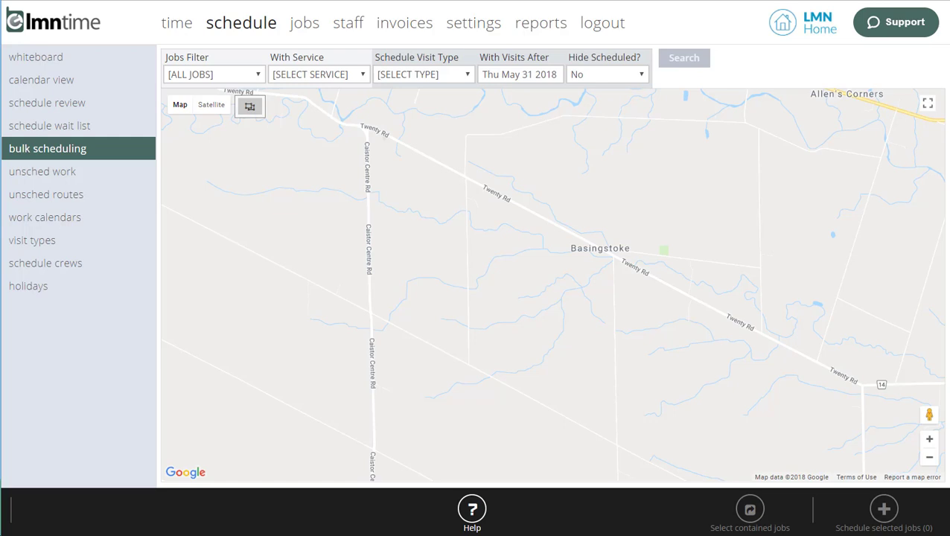
Step: Review the twelve visit types, from CUT [MOW] to WEED CONTROL
click(44, 244)
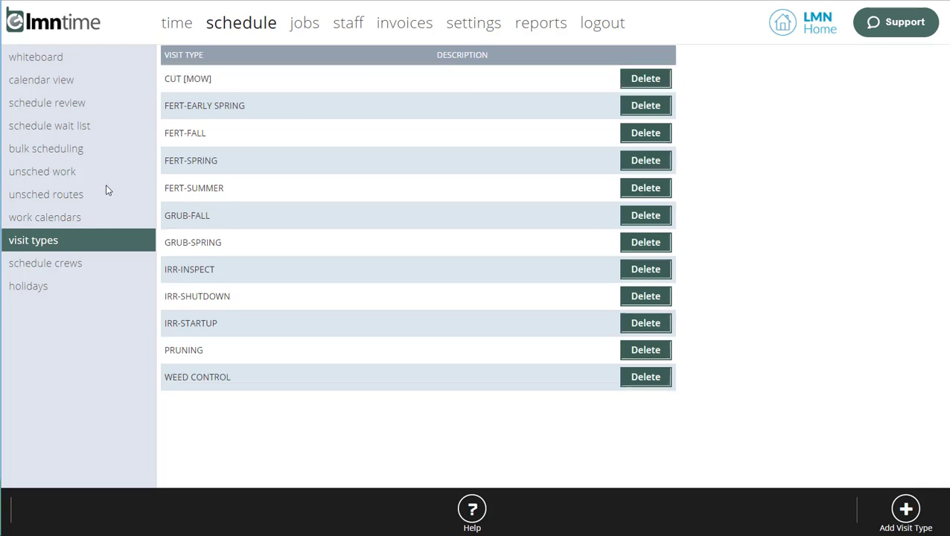
Step: Open the Mowing work calendar's Bronze 27, Gold 31 and Silver 30 visit schedules
click(70, 221)
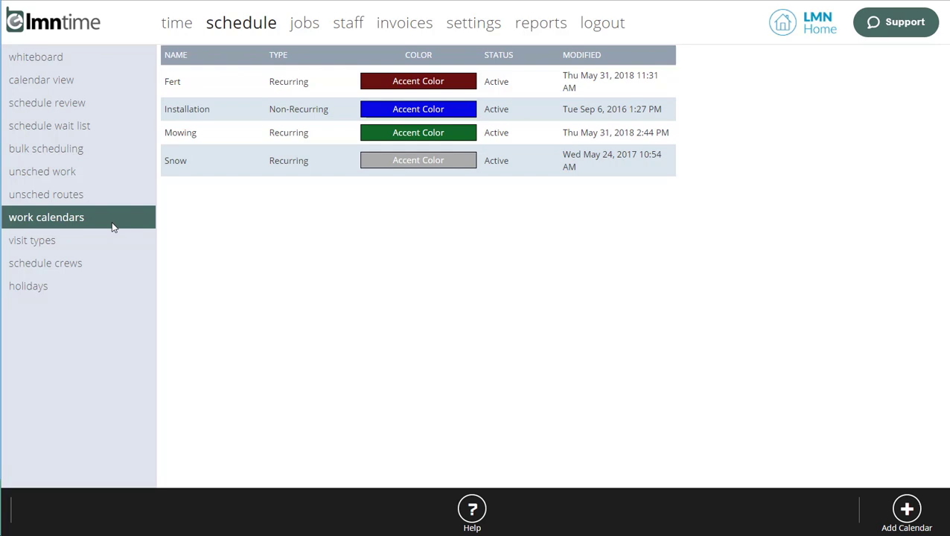
click(193, 137)
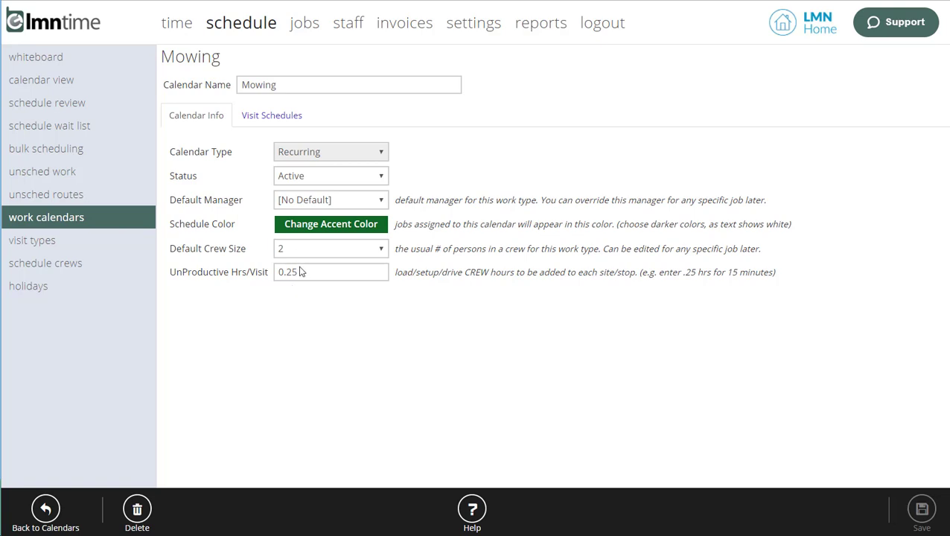
drag(296, 271, 276, 273)
click(274, 116)
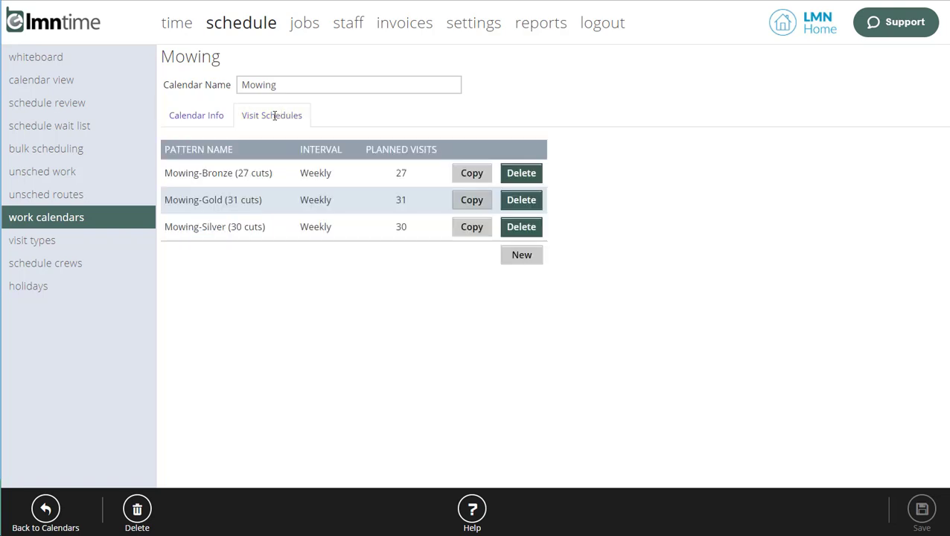
drag(290, 86, 236, 85)
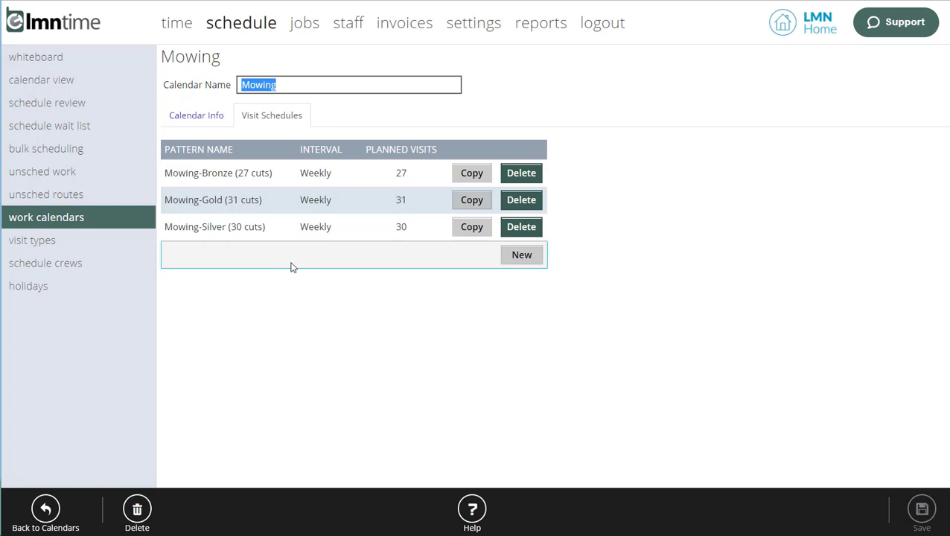
Step: Confirm Mowing-Silver uses weekly CUT [MOW] visits, cancelling without saving changes
click(252, 230)
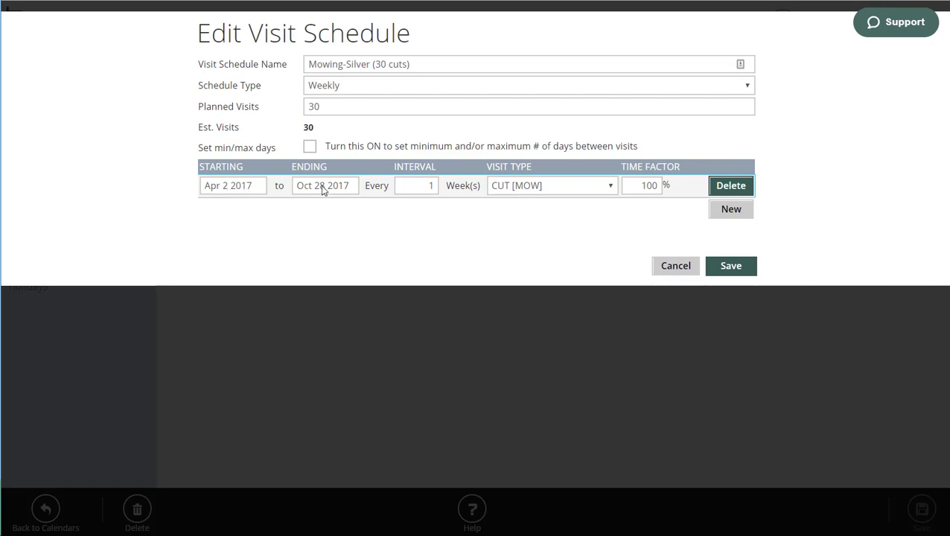
click(533, 190)
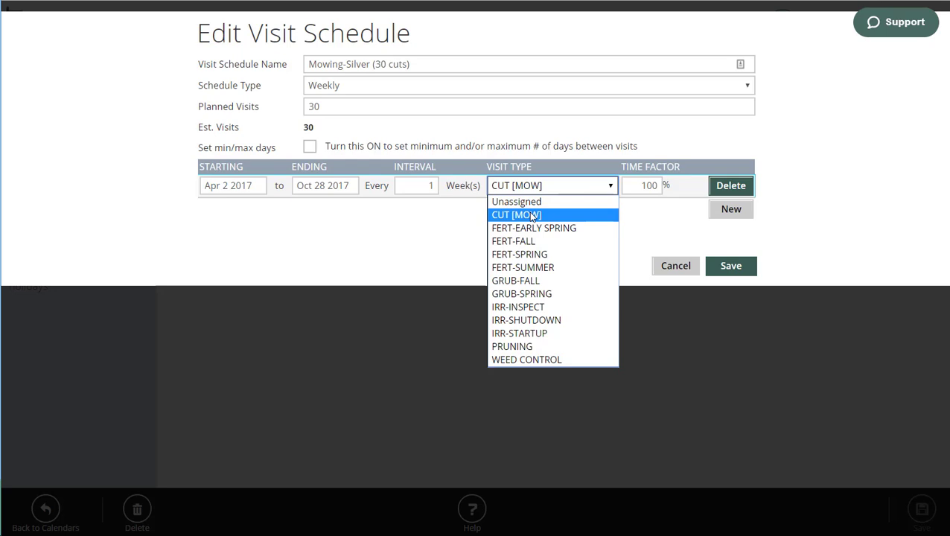
click(530, 215)
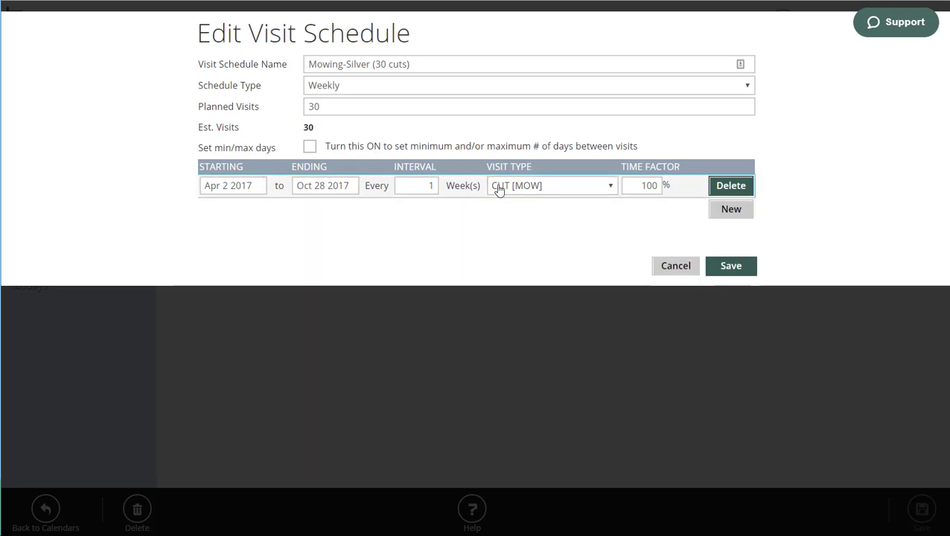
double_click(430, 185)
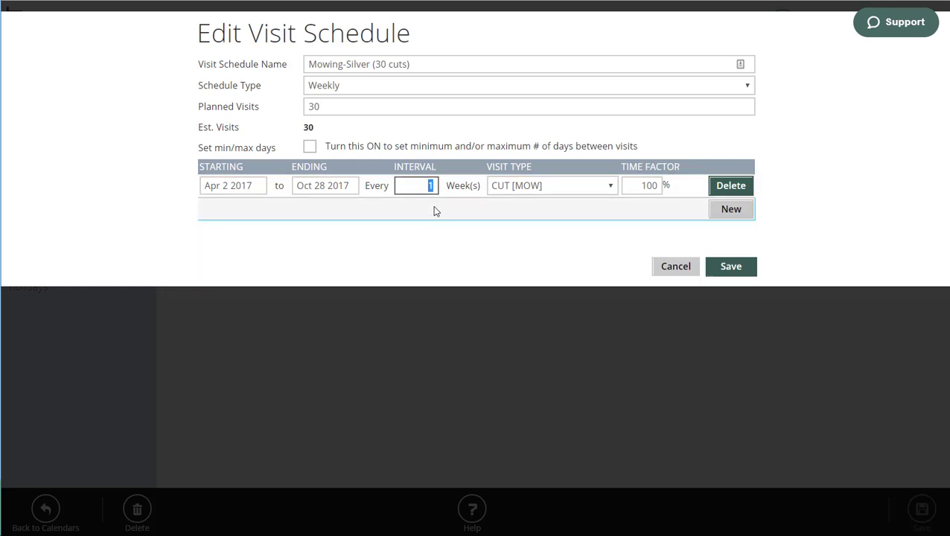
click(673, 266)
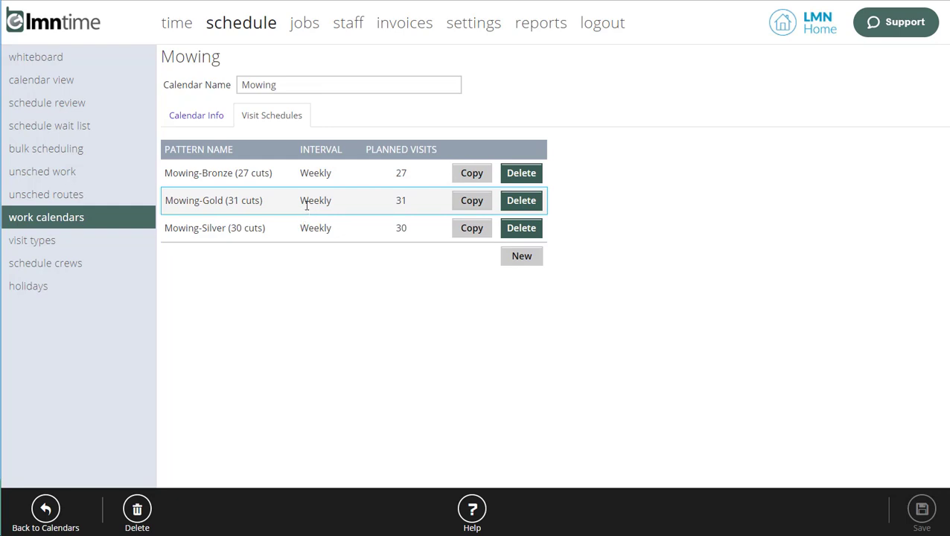
click(238, 199)
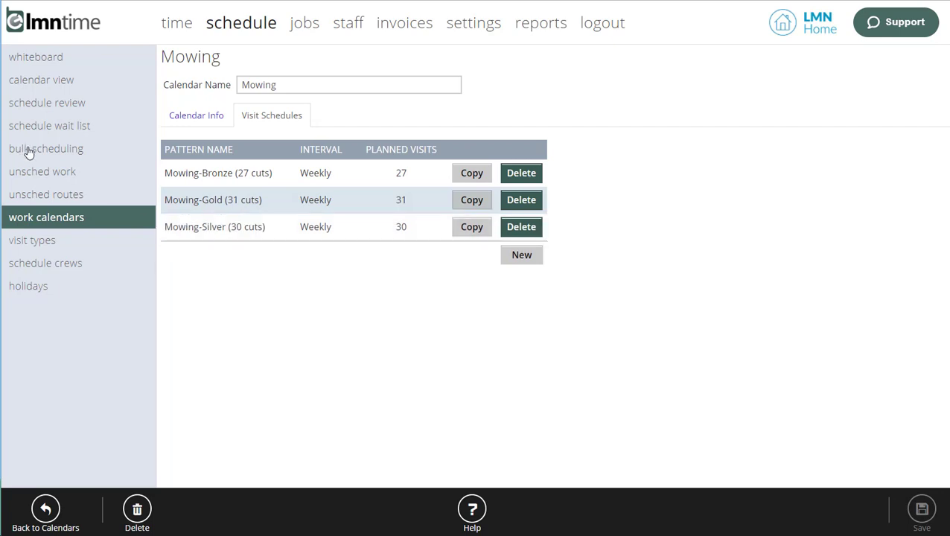
Step: On Bulk Scheduling, keep the jobs filter at [ALL JOBS] and browse the With Service list
click(28, 152)
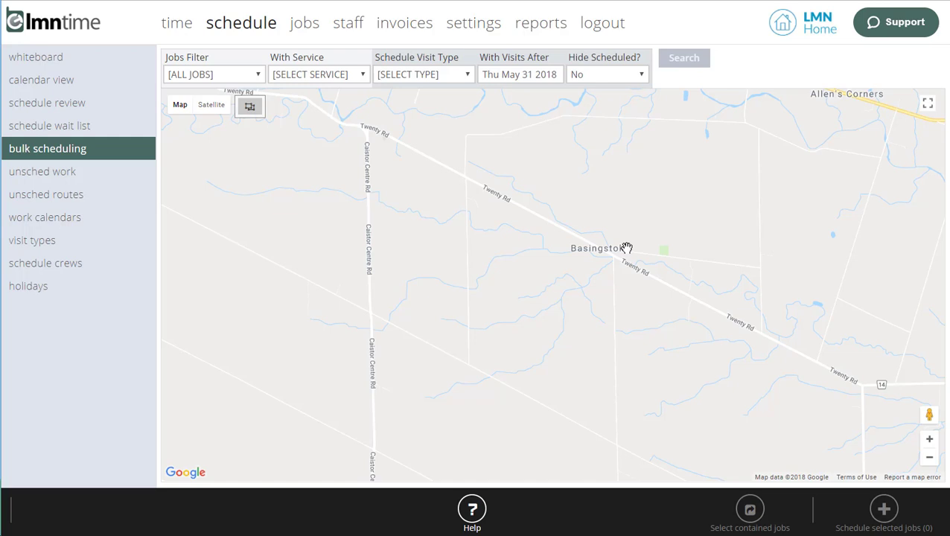
click(213, 79)
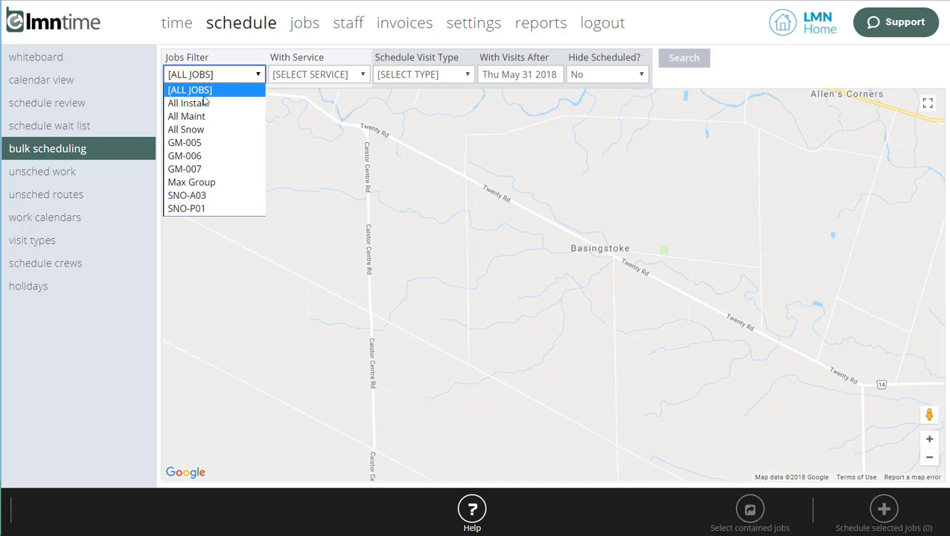
click(250, 46)
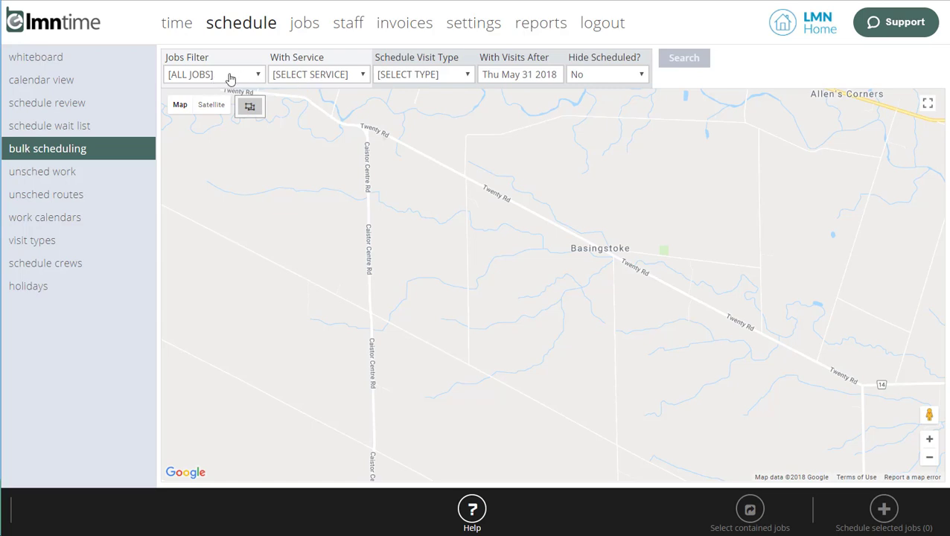
click(221, 79)
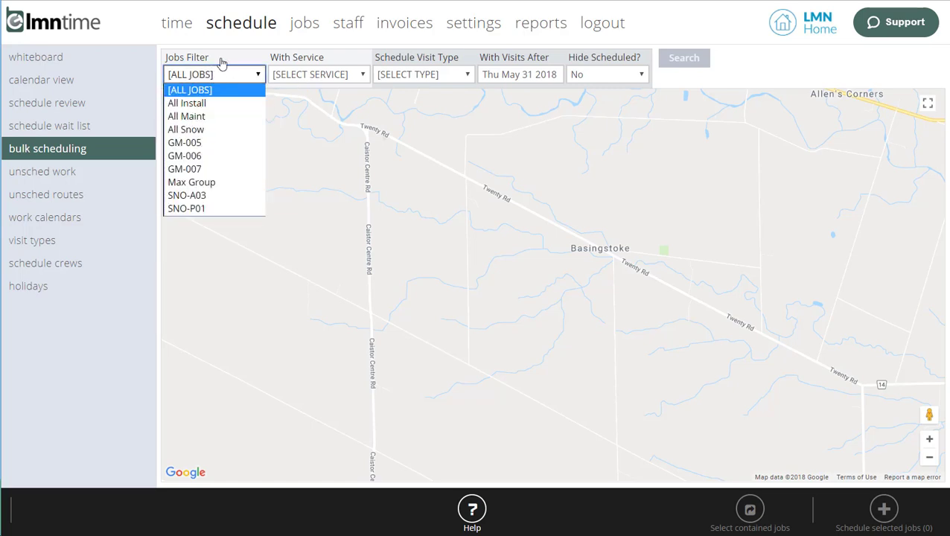
click(231, 57)
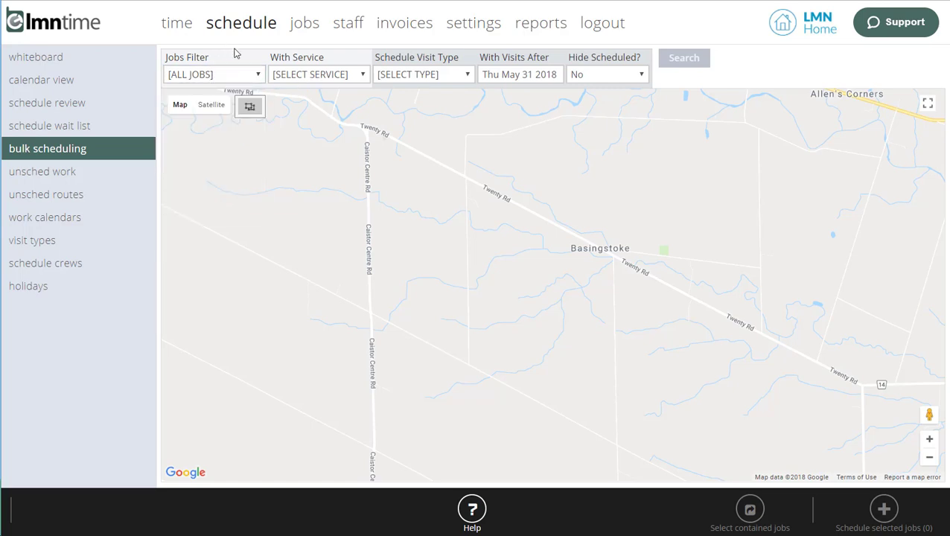
click(328, 72)
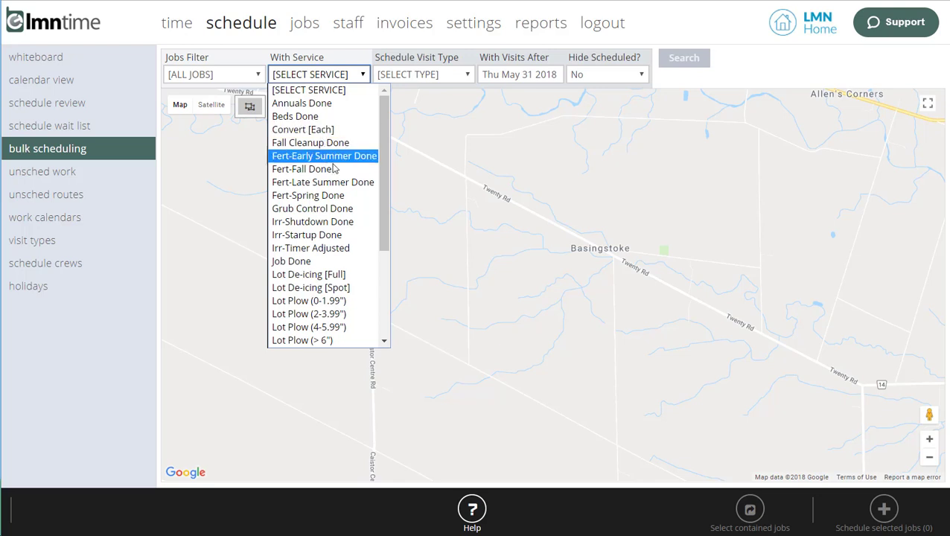
scroll(312, 179, down, 4)
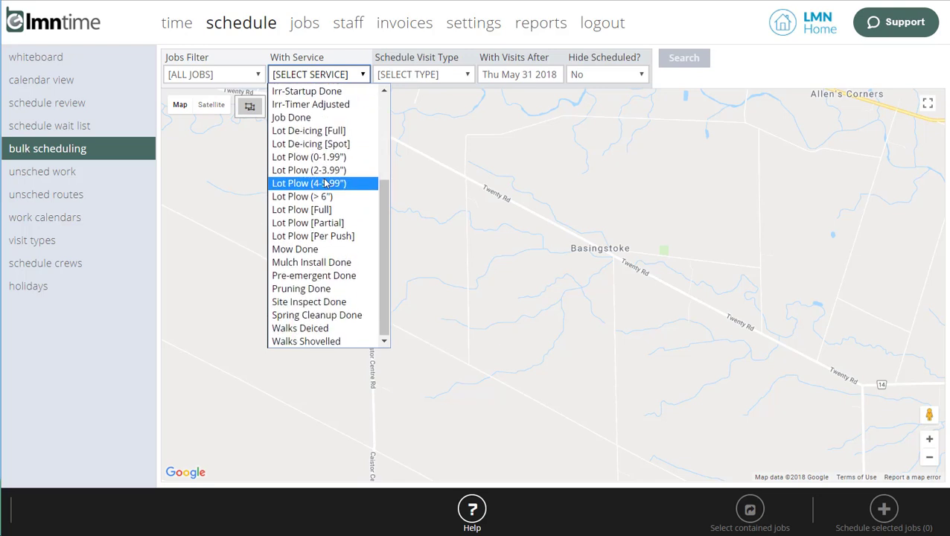
Step: Filter to Mow Done jobs and choose CUT [MOW] as the visit type
click(308, 251)
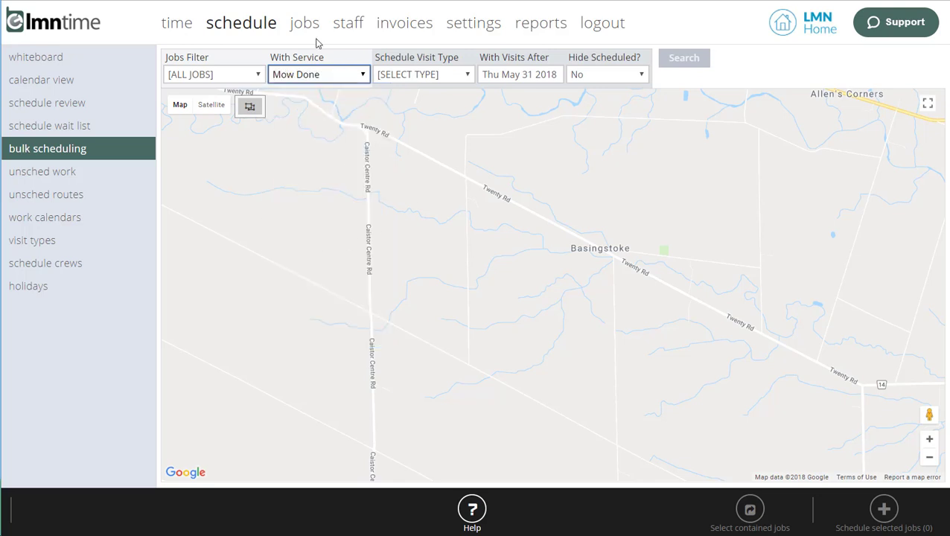
click(432, 81)
click(416, 97)
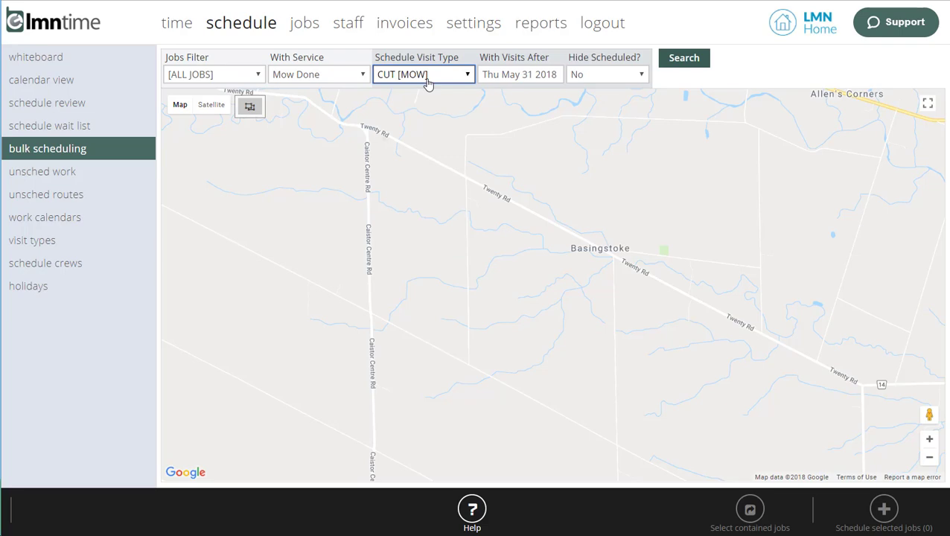
Step: Set the visits-after date to Apr 1 2018 and keep Hide Scheduled at No
click(523, 74)
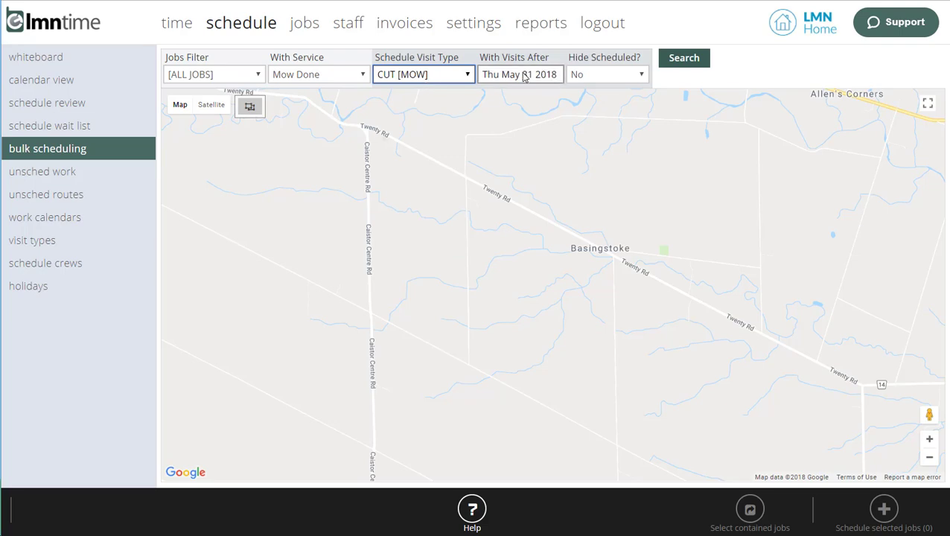
click(442, 115)
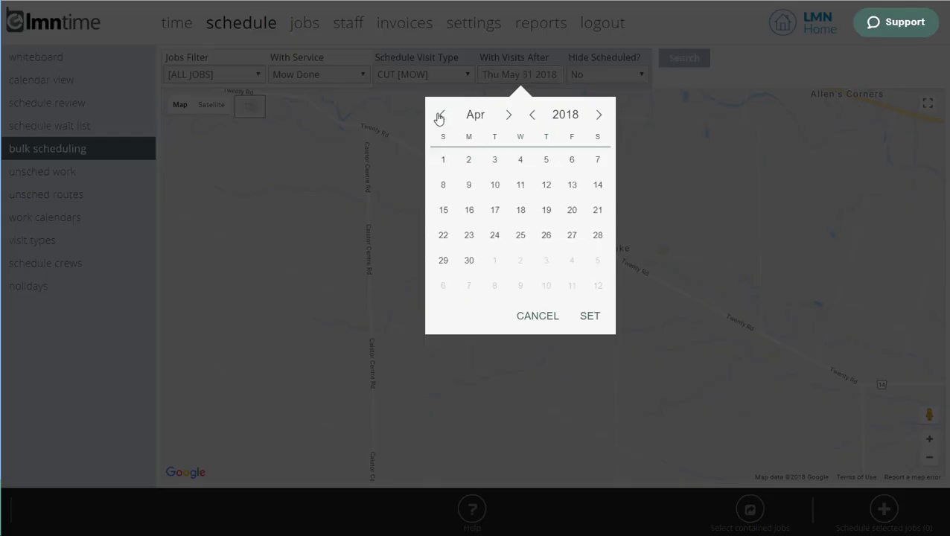
click(438, 162)
click(590, 317)
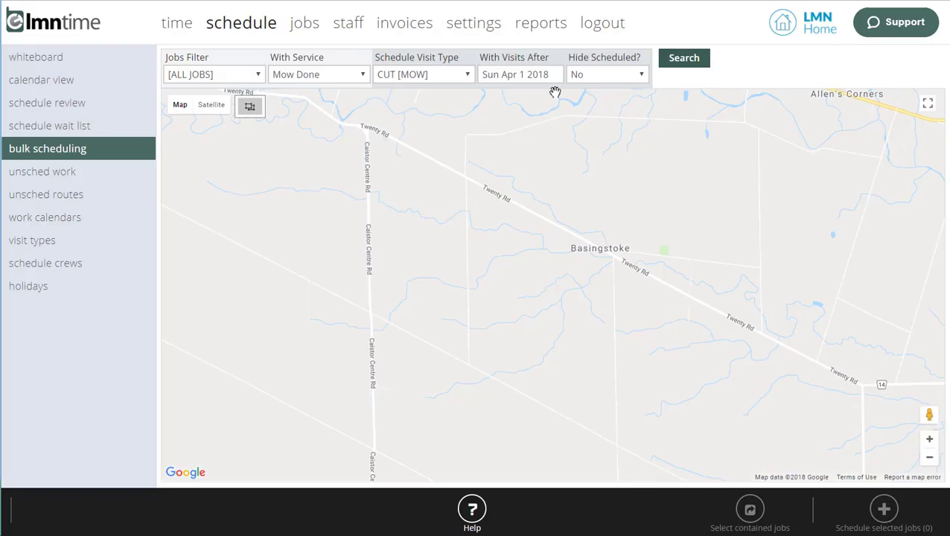
click(595, 78)
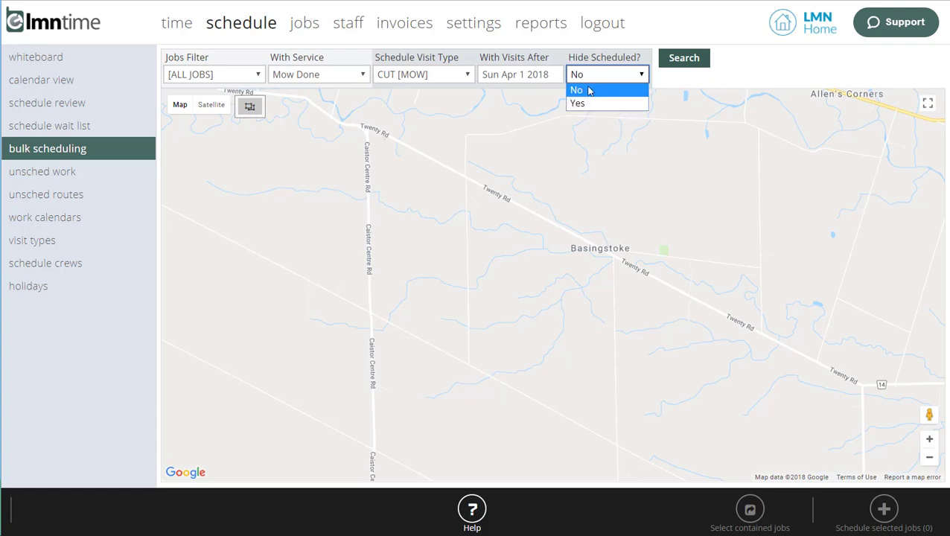
click(688, 61)
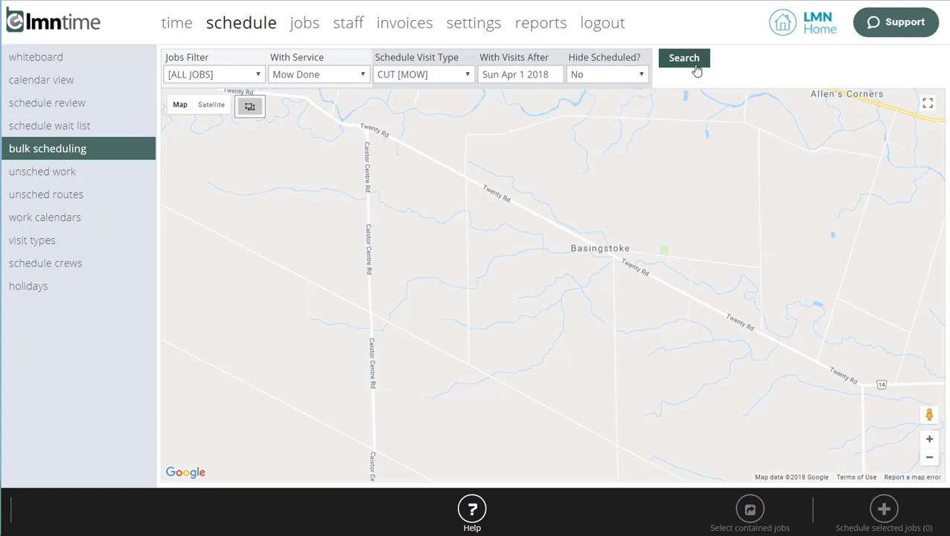
Step: Run the search and bring the Vaughan and Markham job markers into view
click(689, 61)
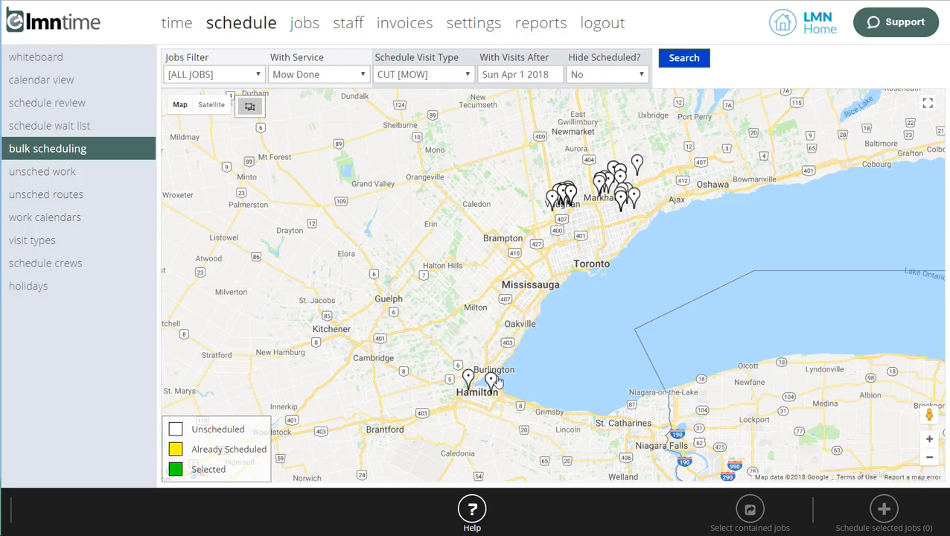
mouse_move(491, 379)
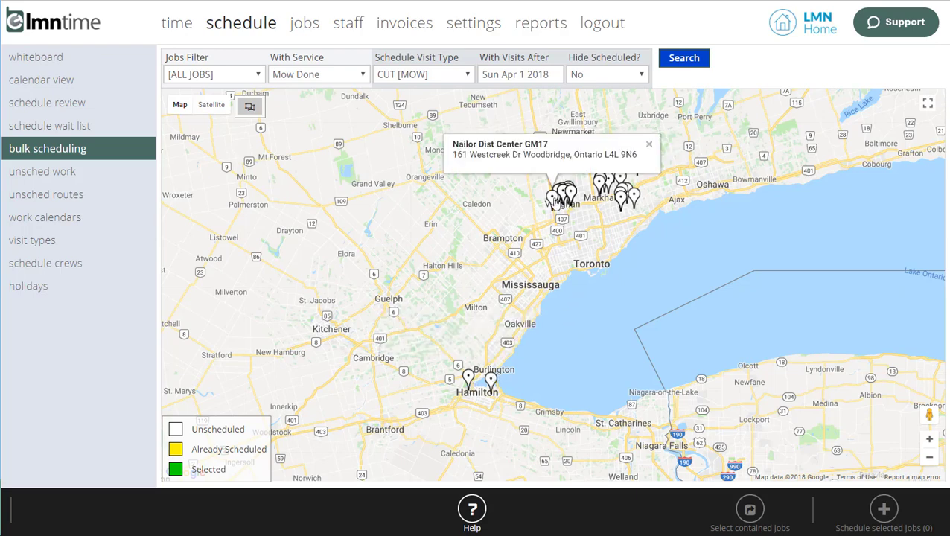
mouse_move(599, 181)
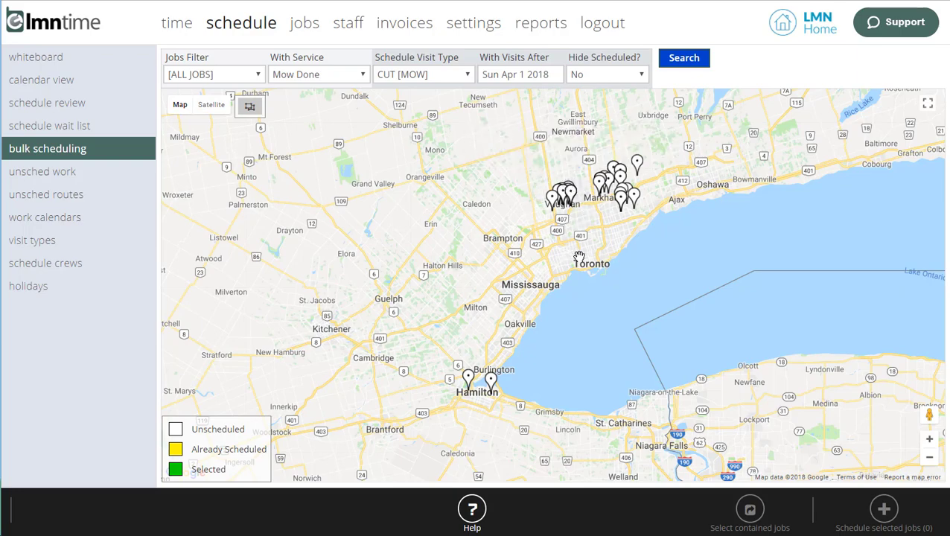
scroll(588, 261, up, 3)
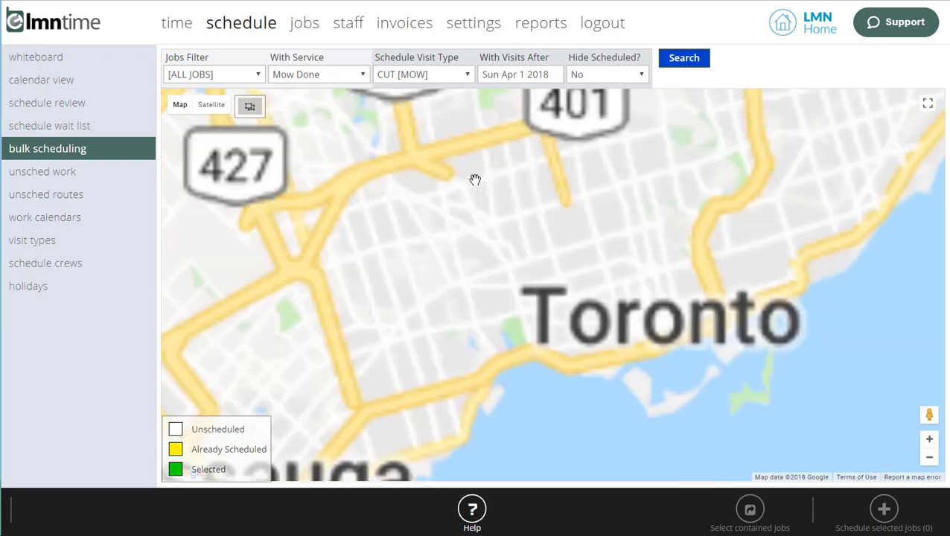
drag(821, 286, 825, 422)
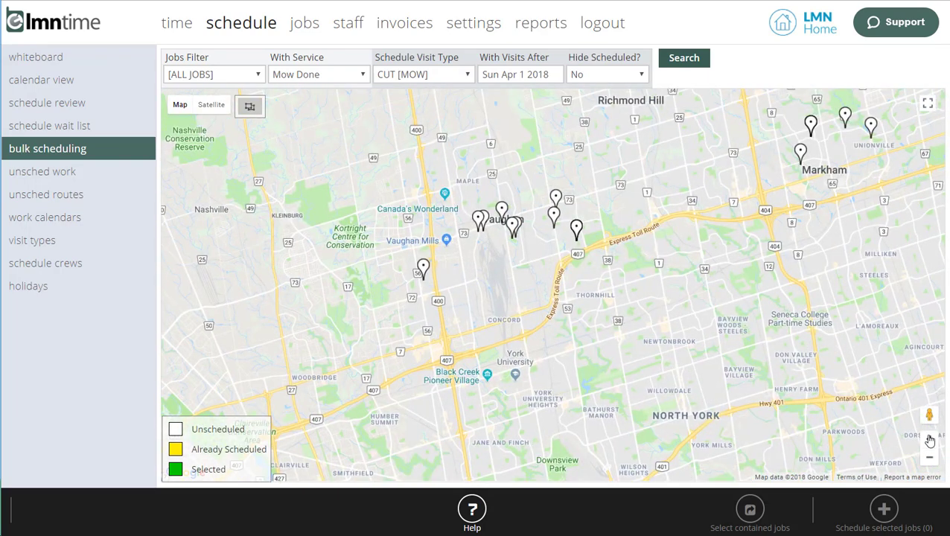
Step: Test-select Misty Sugar Park and Steven Lewis Field markers, then clear the selection
click(481, 221)
click(576, 227)
click(554, 215)
click(557, 222)
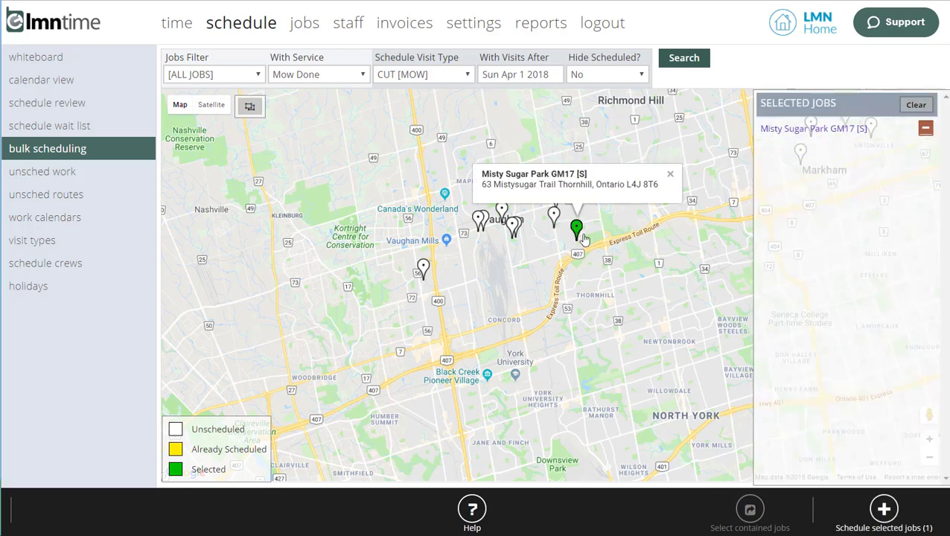
click(577, 235)
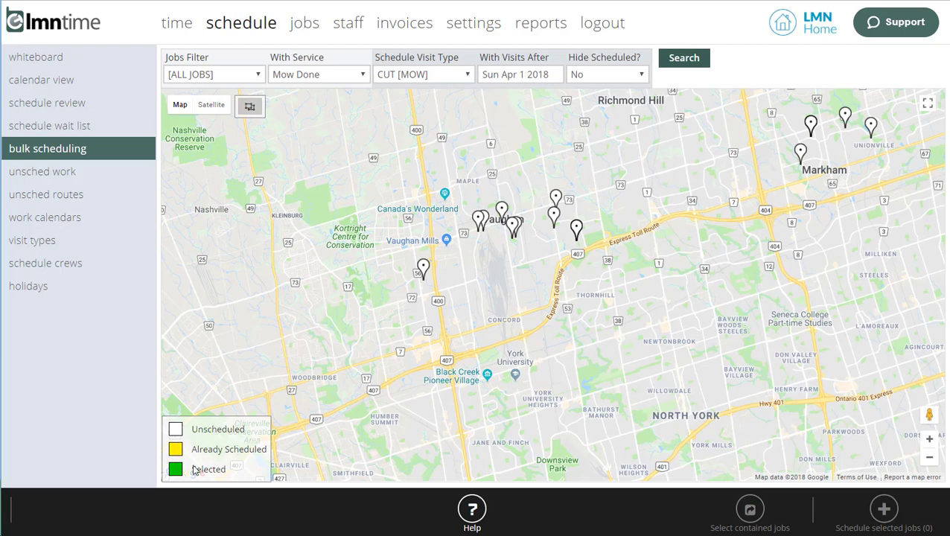
click(576, 228)
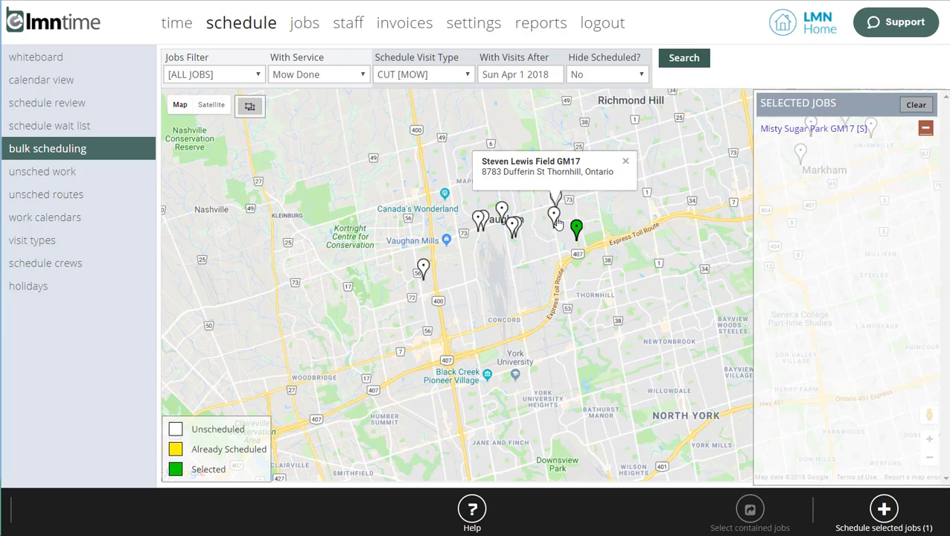
click(555, 216)
click(555, 218)
click(577, 229)
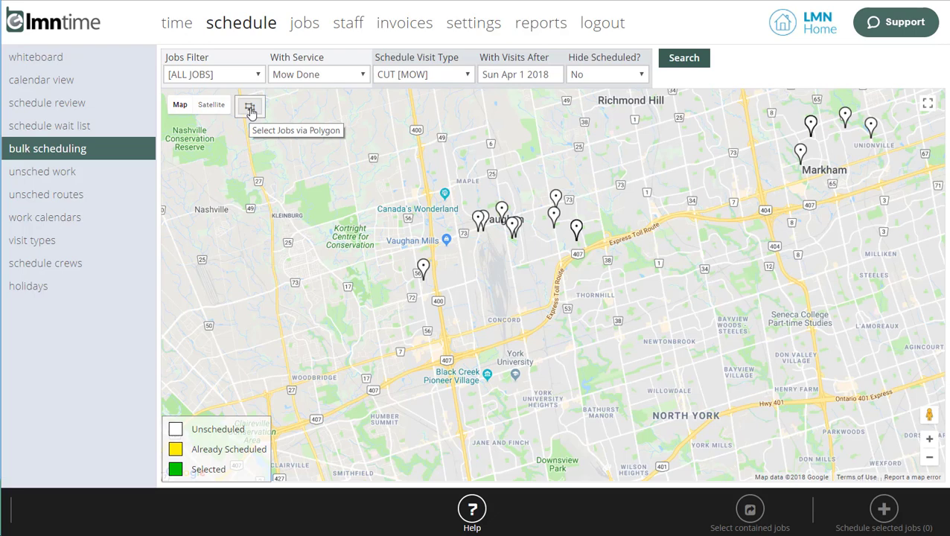
Step: Outline the Vaughan markers with a seven-point polygon and select the contained jobs
click(251, 110)
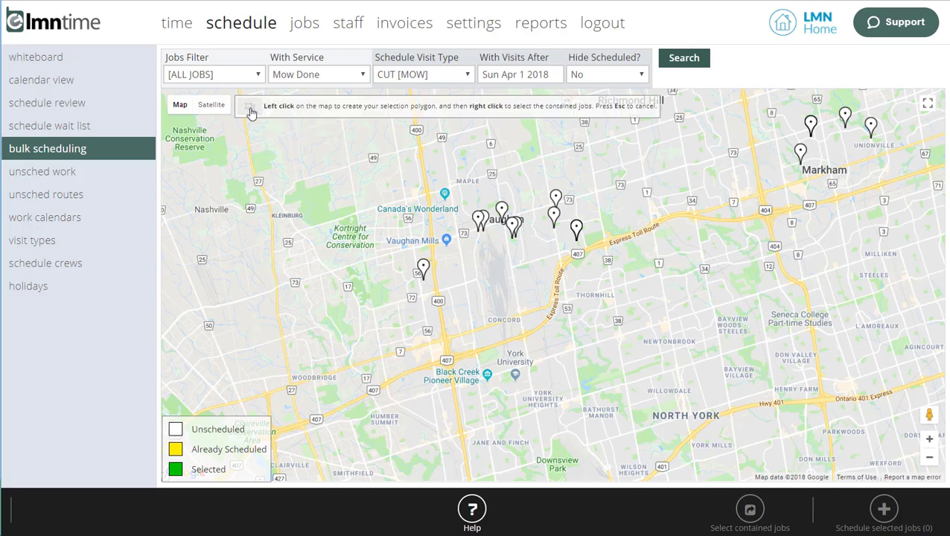
click(358, 183)
click(518, 161)
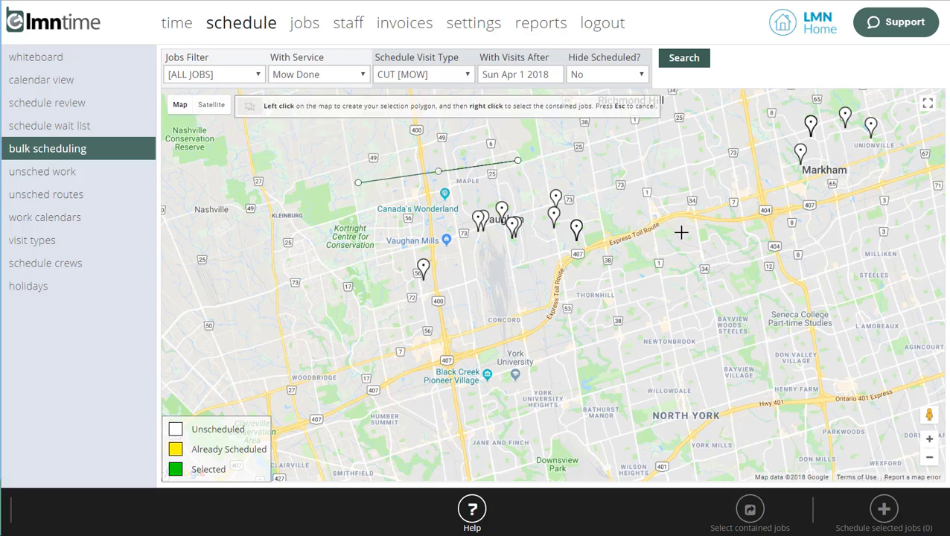
click(681, 200)
click(676, 322)
click(558, 402)
click(337, 362)
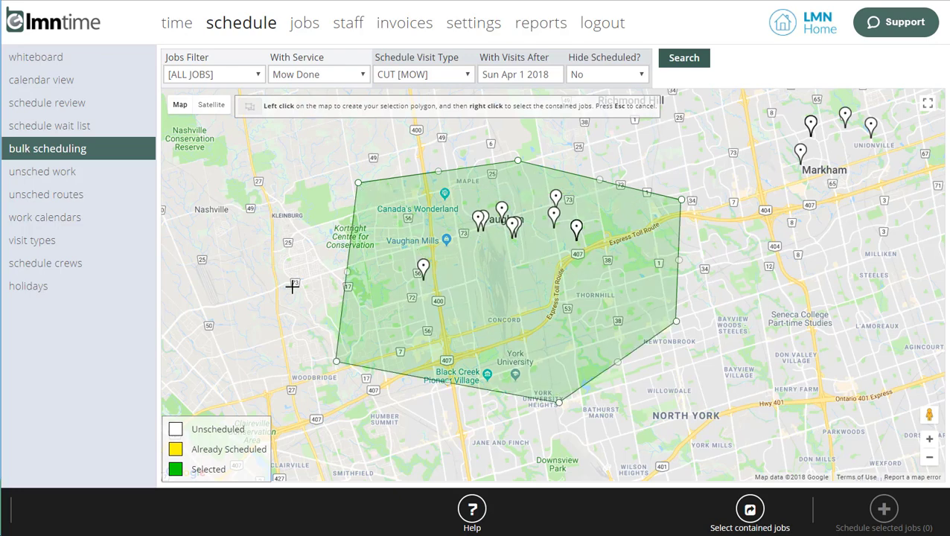
click(292, 286)
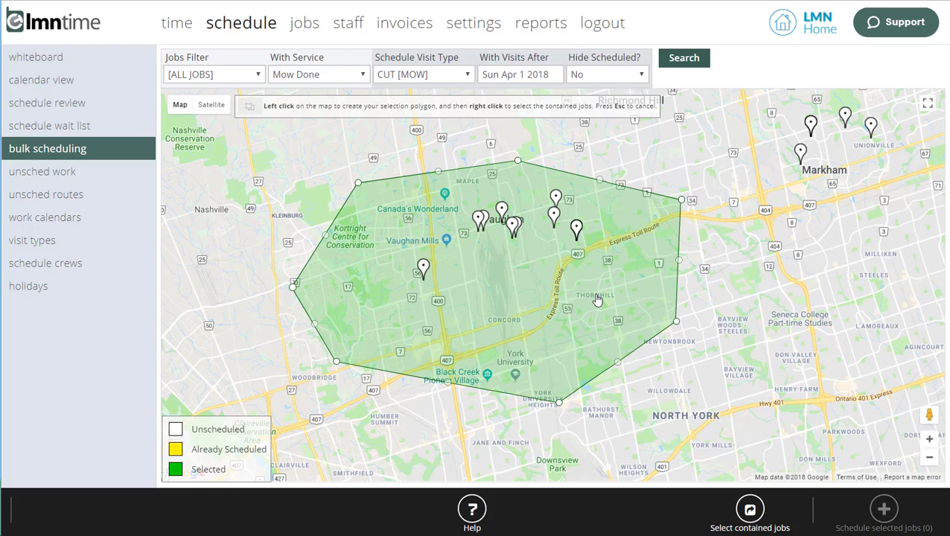
click(750, 510)
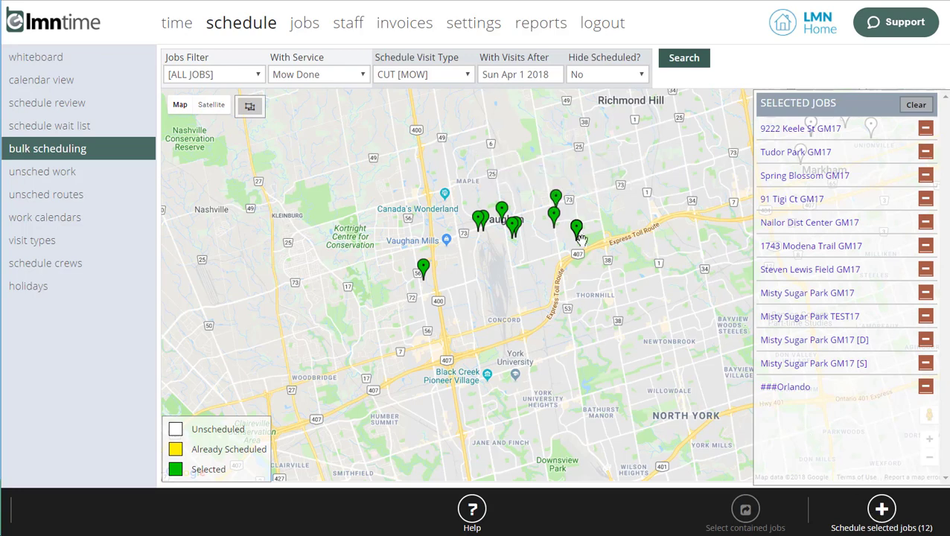
mouse_move(578, 233)
Step: Schedule the 12 selected jobs and fill their tasks using the 'mow' name filter
click(882, 508)
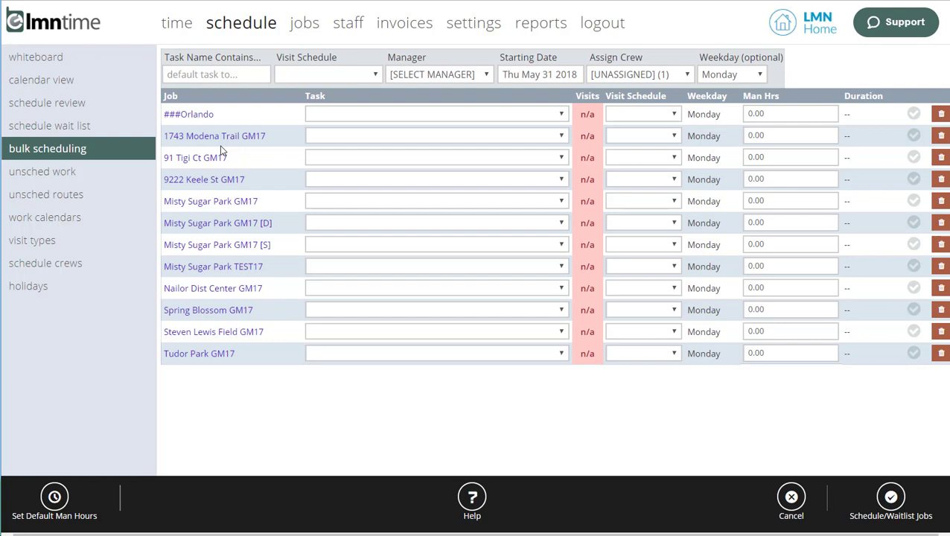
click(354, 115)
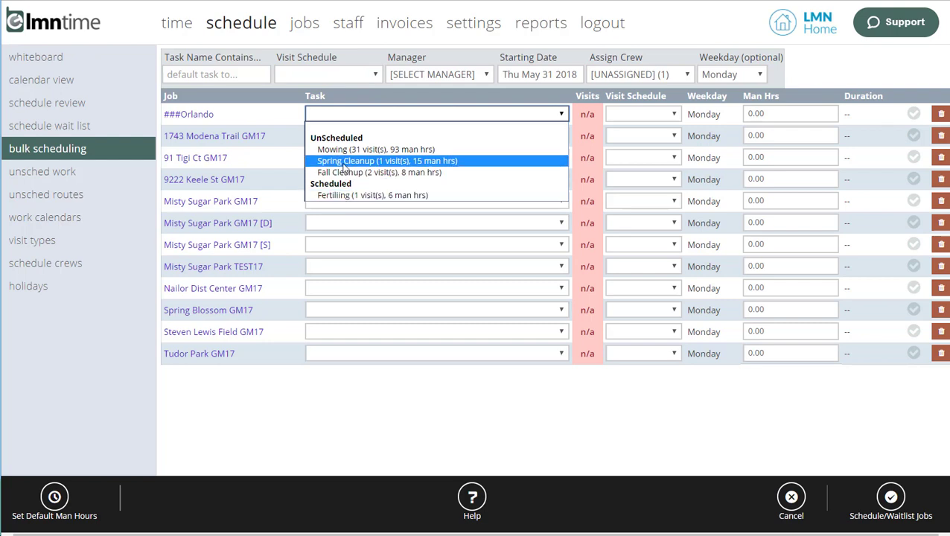
click(365, 411)
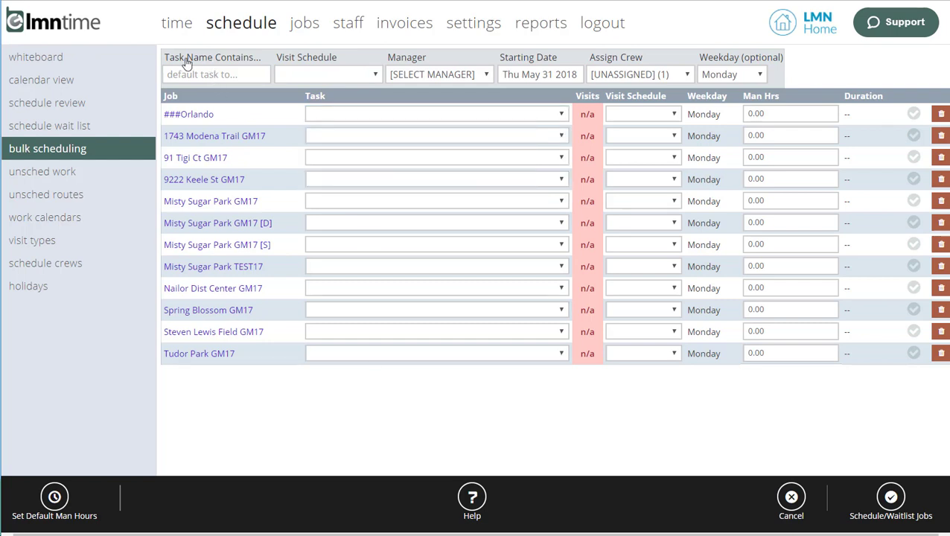
click(213, 77)
text(mow)
click(311, 43)
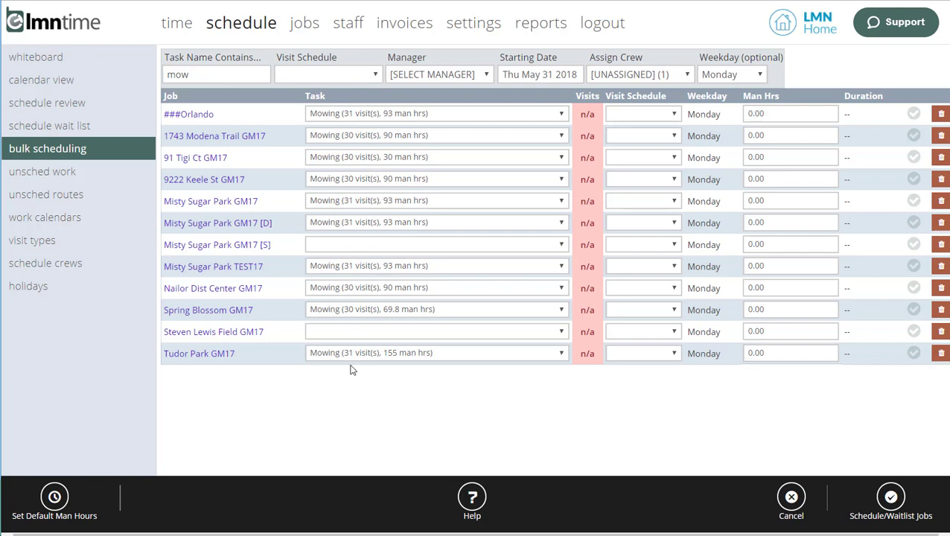
Step: Give Misty Sugar Park GM17 [S] Property Maintenance and Steven Lewis Field GM17 Grounds Maintenance
click(328, 246)
click(350, 281)
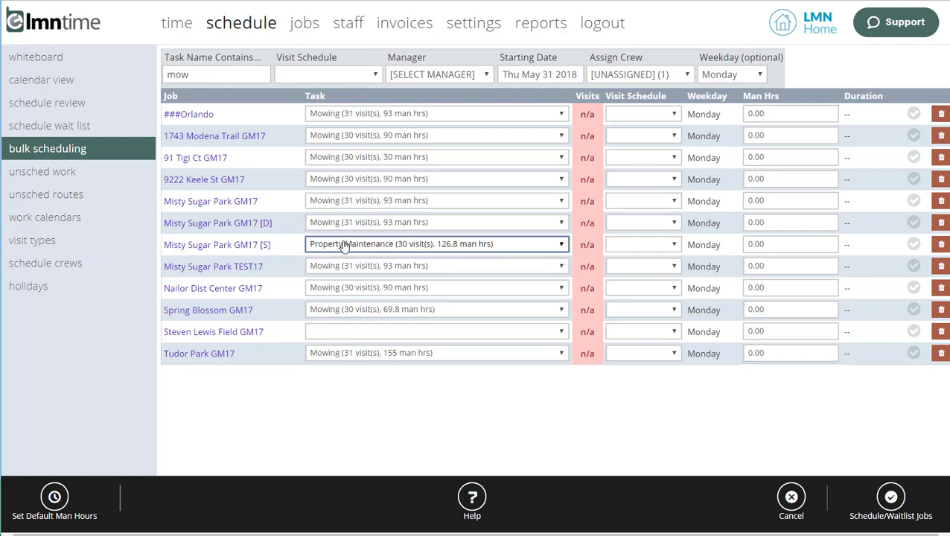
click(379, 341)
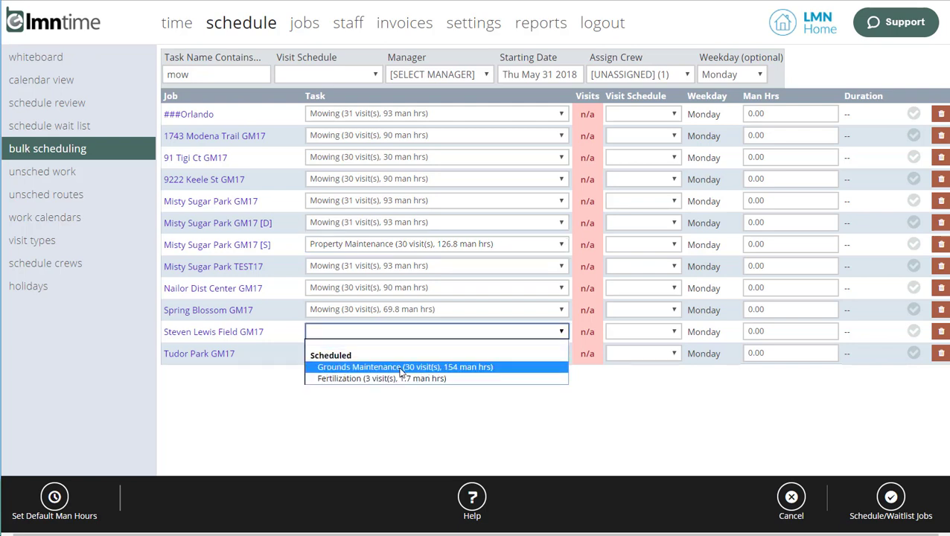
click(387, 364)
click(455, 440)
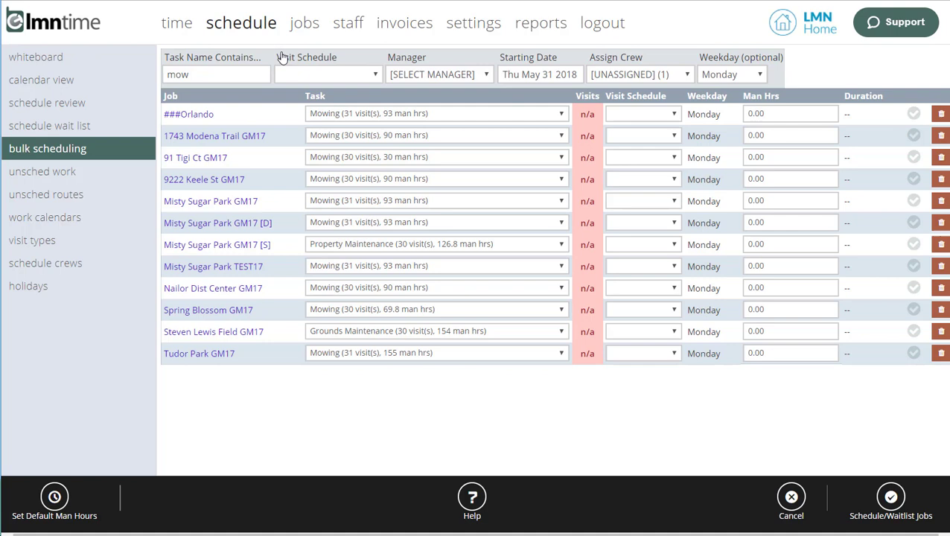
Step: Apply Mowing-Silver (30 cuts) to all twelve jobs from the header Visit Schedule list
click(311, 74)
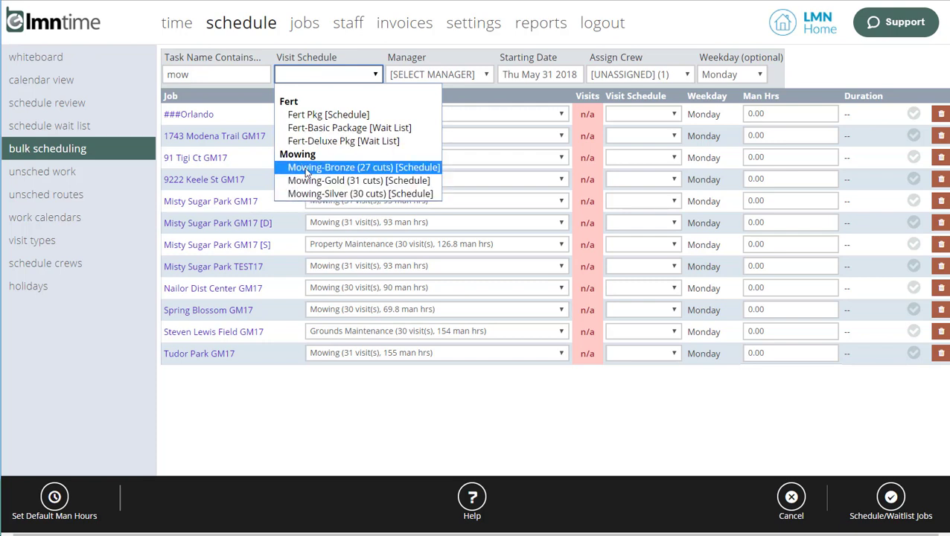
key(Escape)
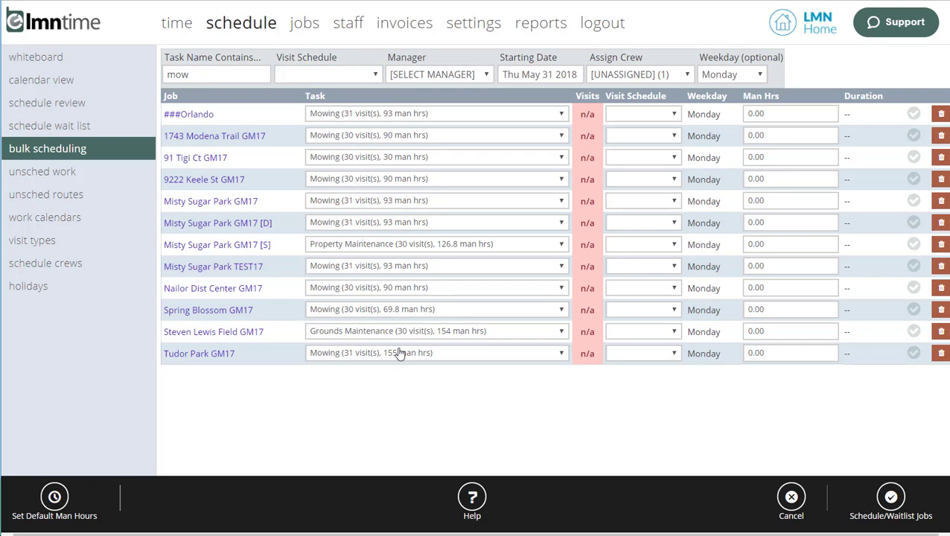
click(342, 76)
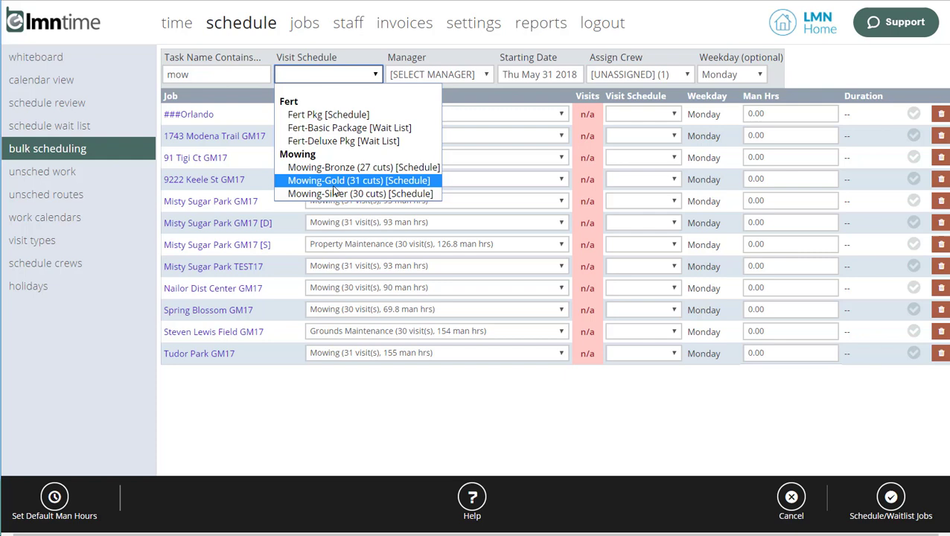
click(335, 194)
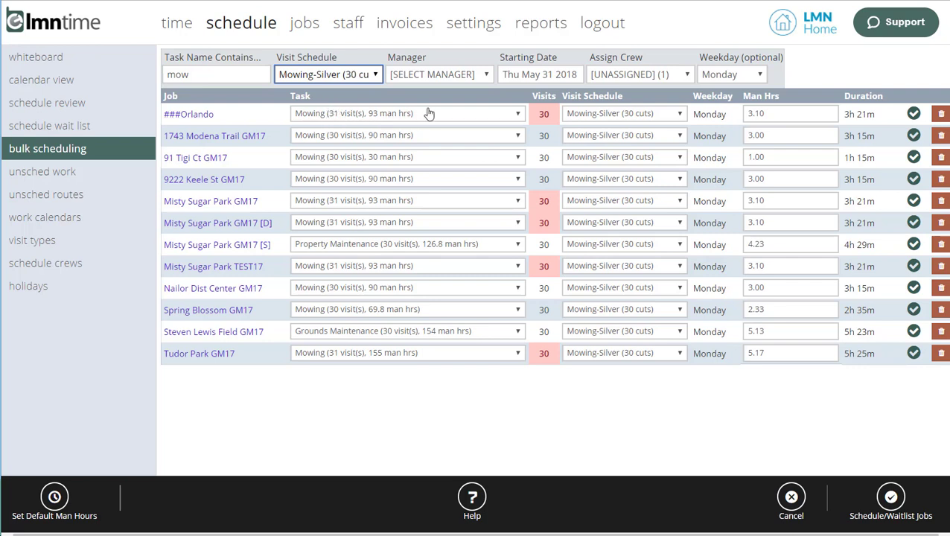
Step: Switch ###Orlando, the three Misty Sugar Park jobs and Tudor Park GM17 to Mowing-Gold (31 cuts)
click(646, 113)
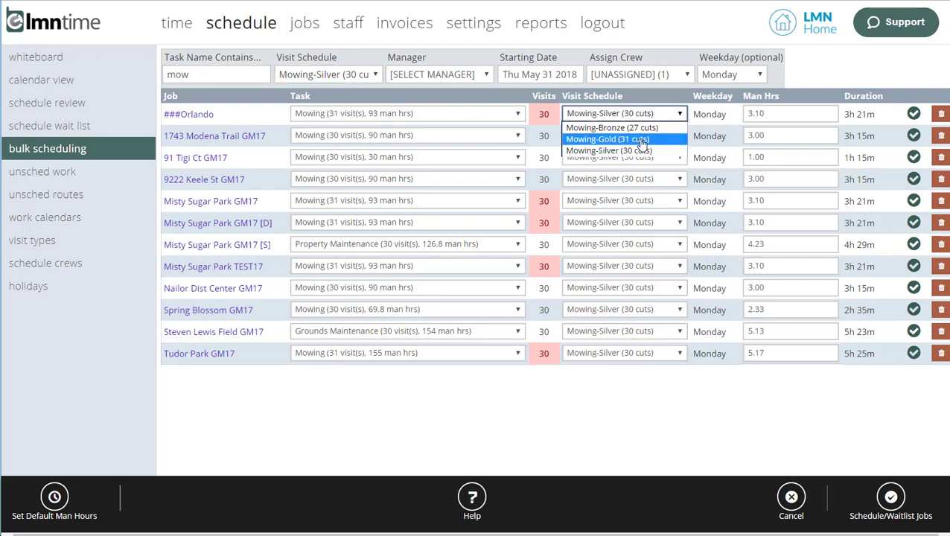
click(642, 139)
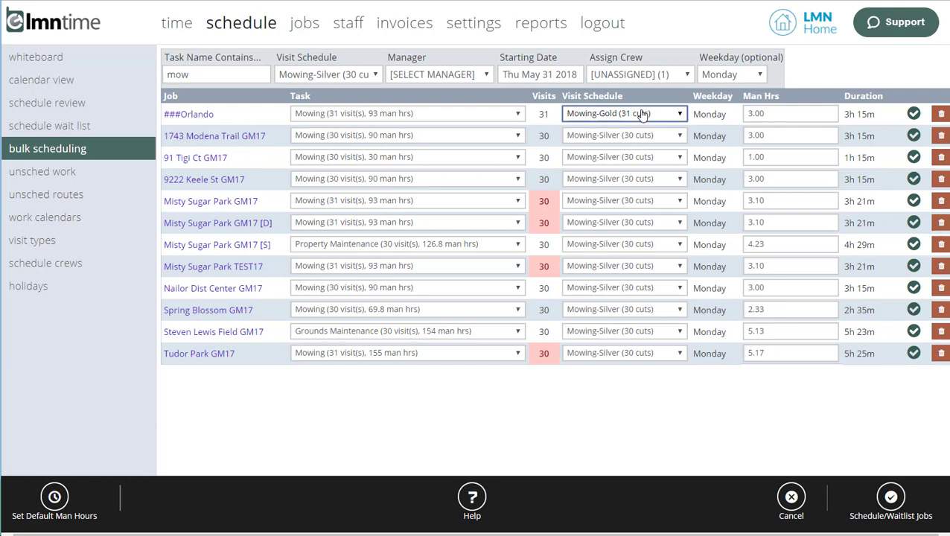
click(612, 201)
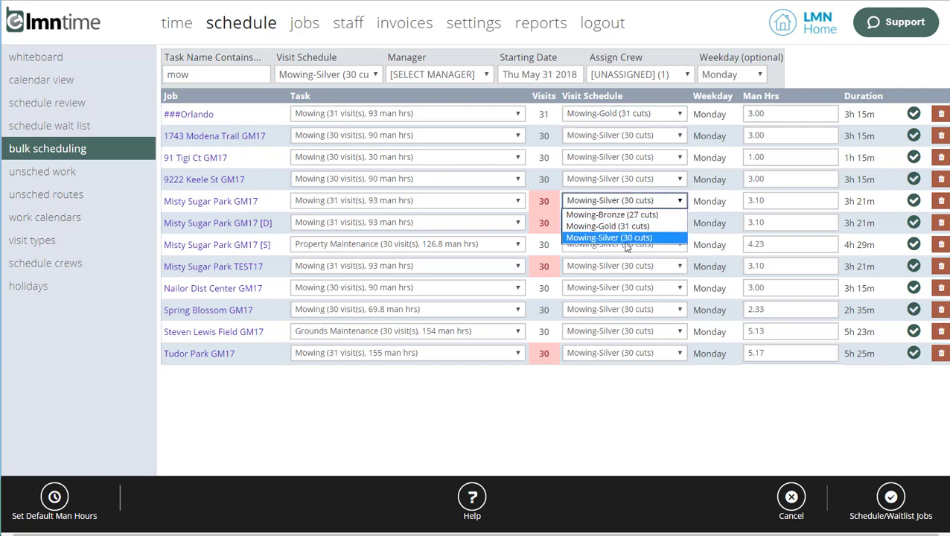
click(614, 224)
click(613, 222)
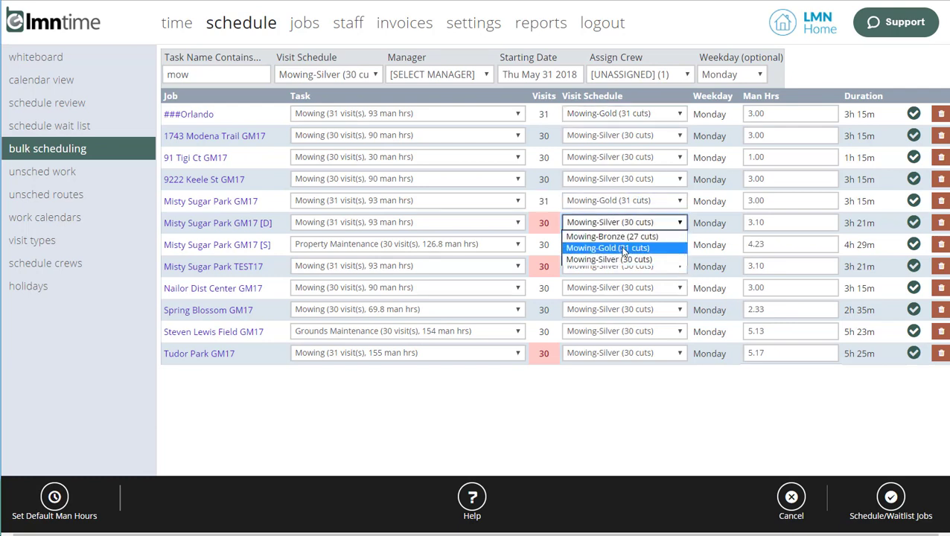
click(610, 247)
click(617, 266)
click(625, 291)
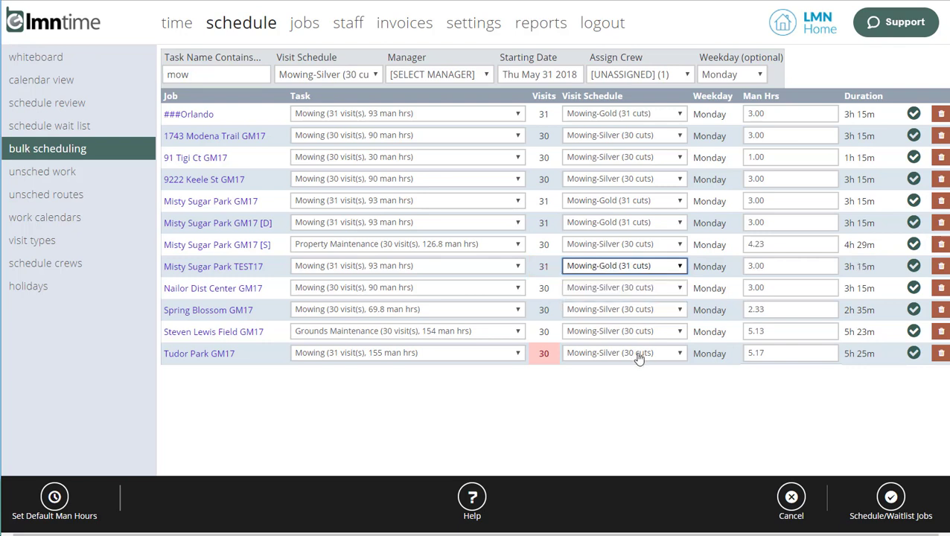
click(636, 353)
click(621, 378)
click(642, 422)
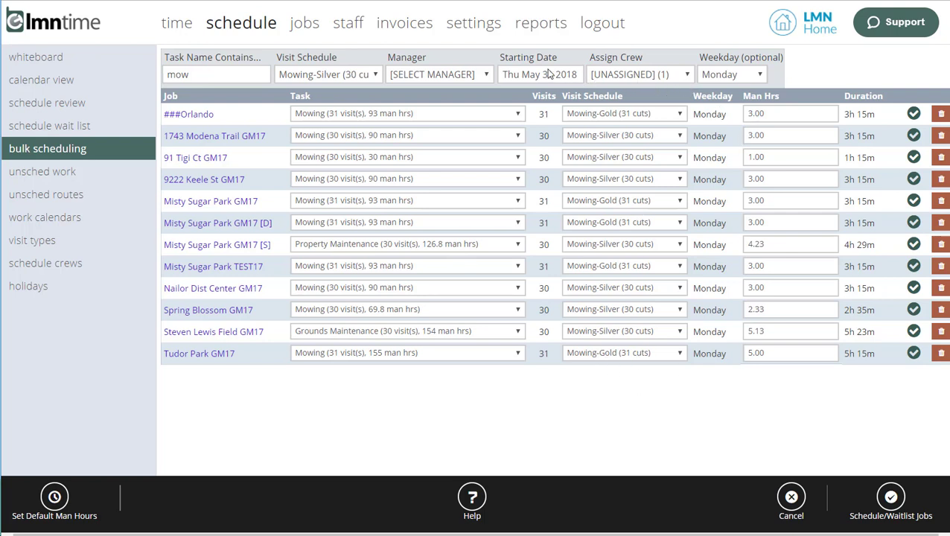
Step: Assign the first listed manager and keep May 31 2018 as the start date
click(474, 76)
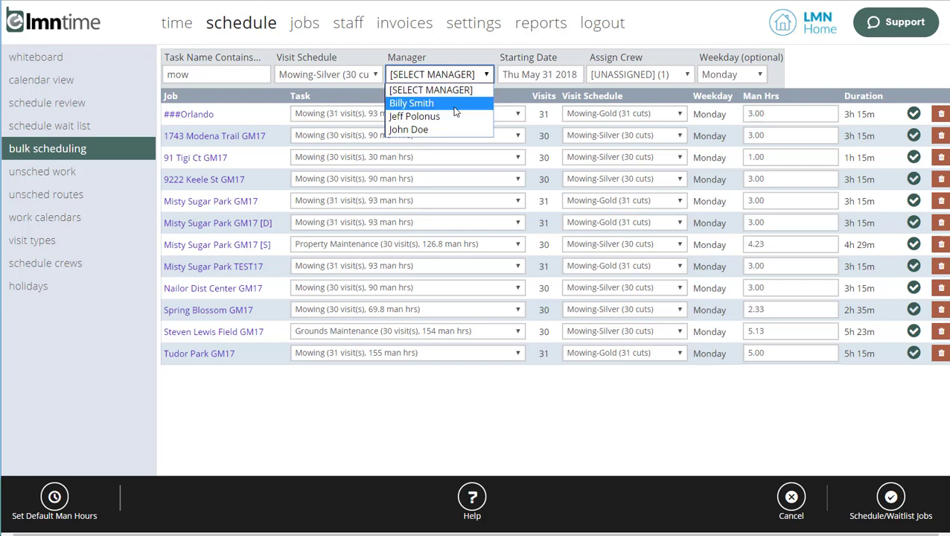
click(456, 104)
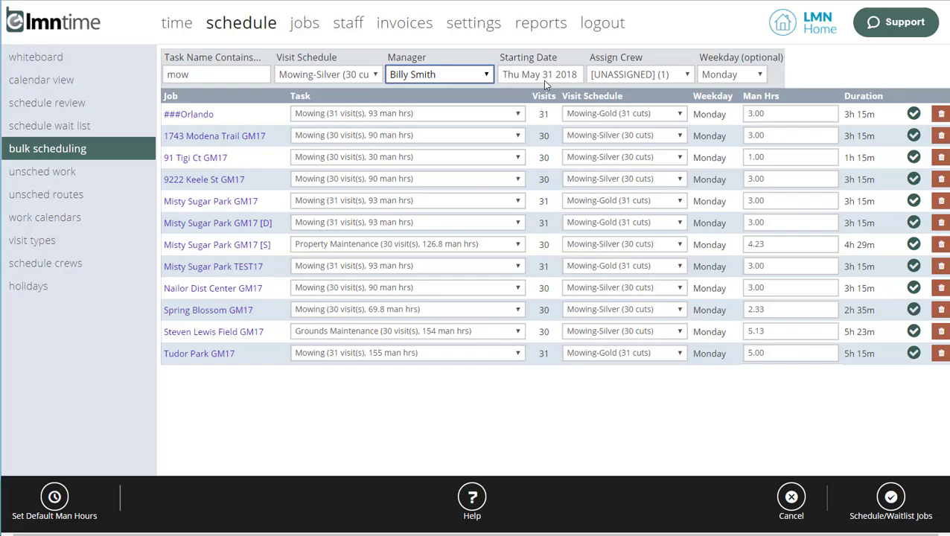
click(543, 78)
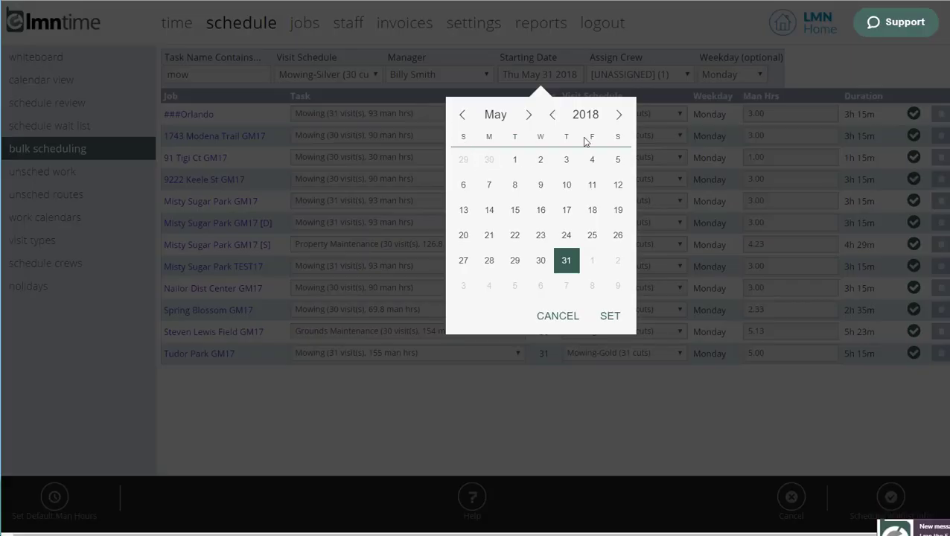
click(561, 317)
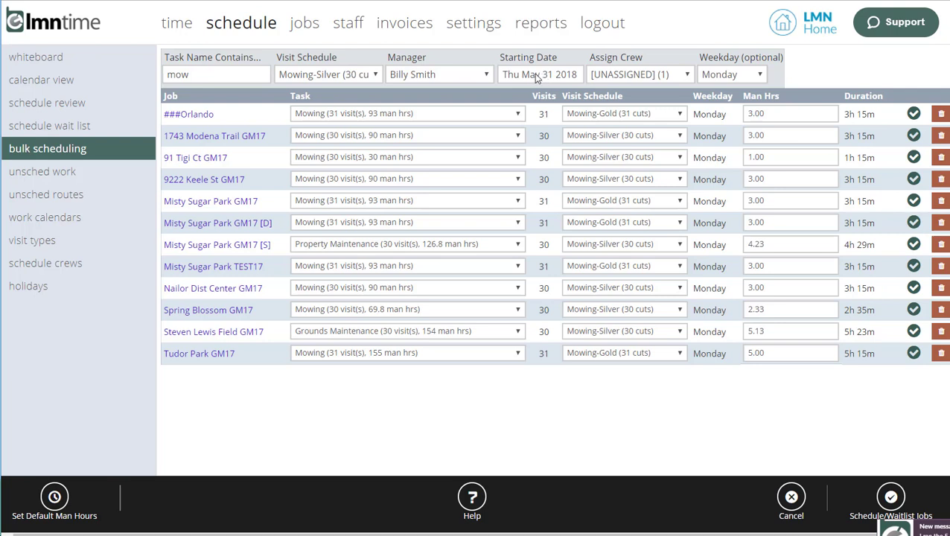
Step: Try the Maint A crew, then set the crew to [UNASSIGNED] instead
click(619, 75)
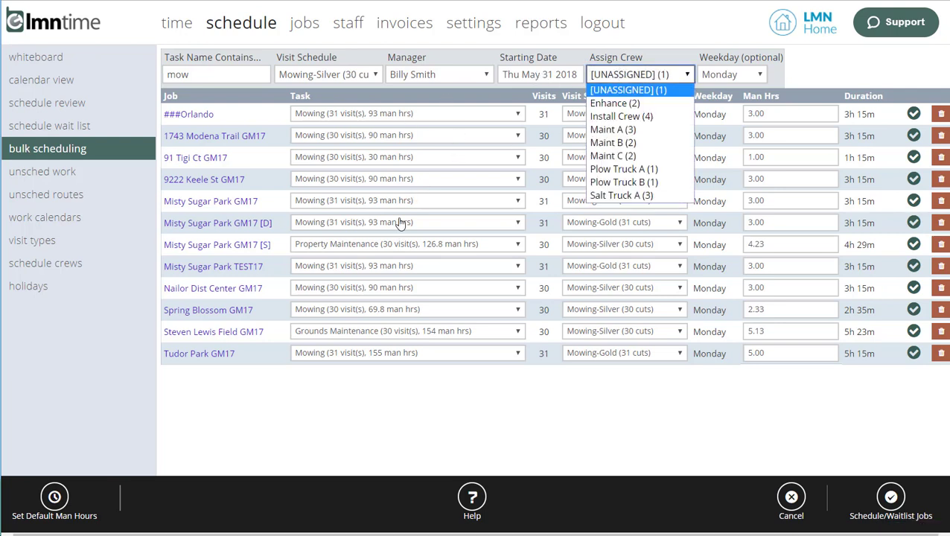
click(630, 131)
click(670, 76)
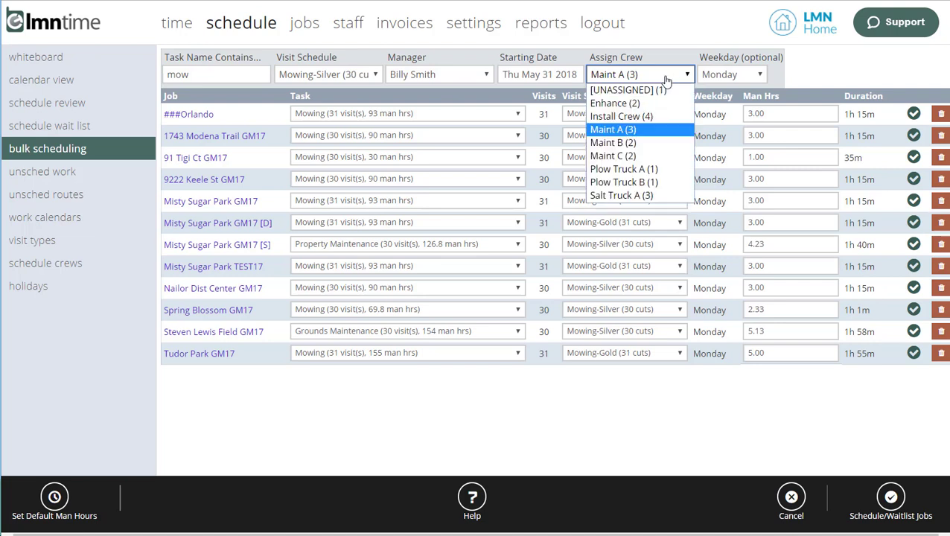
click(642, 88)
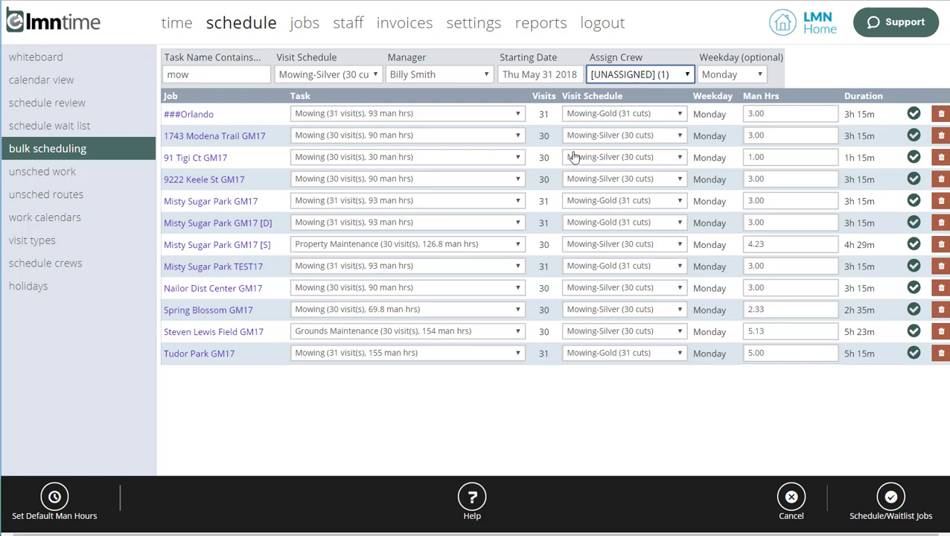
Step: Set every job's weekday to Tuesday and review the Man Hrs values, e.g. 4.23 for GM17 [S]
click(727, 75)
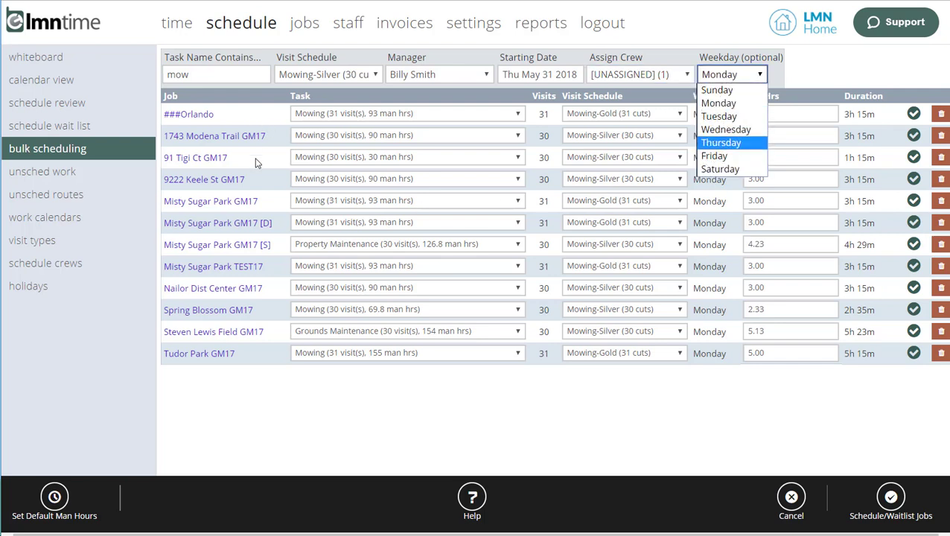
key(Return)
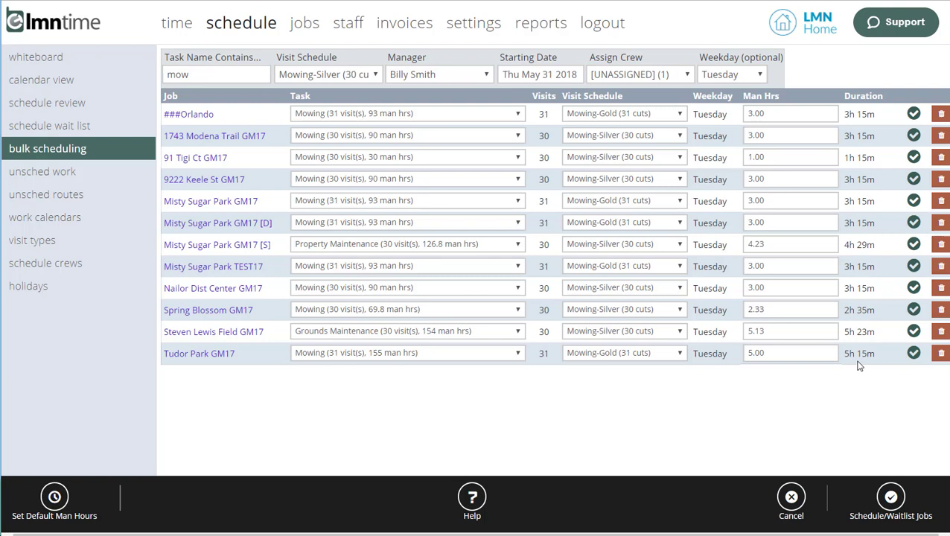
click(774, 222)
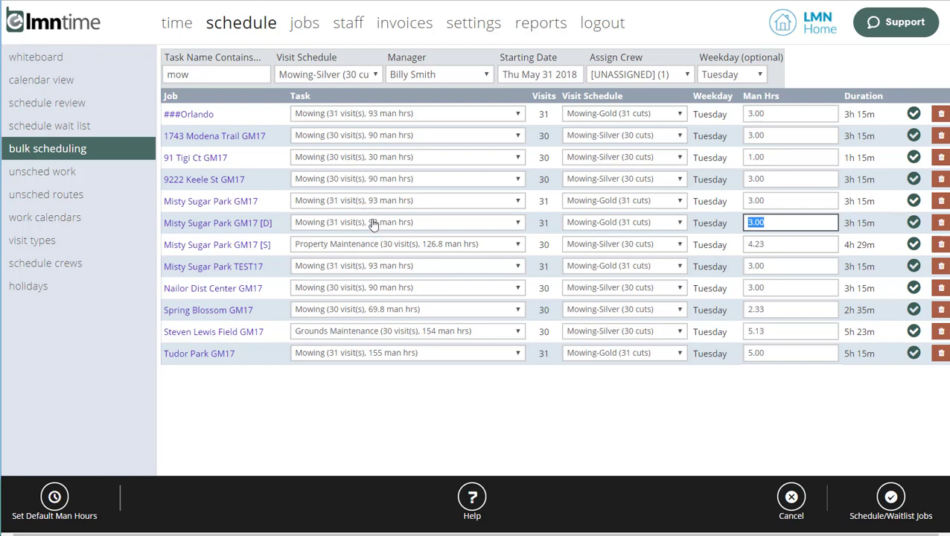
click(813, 251)
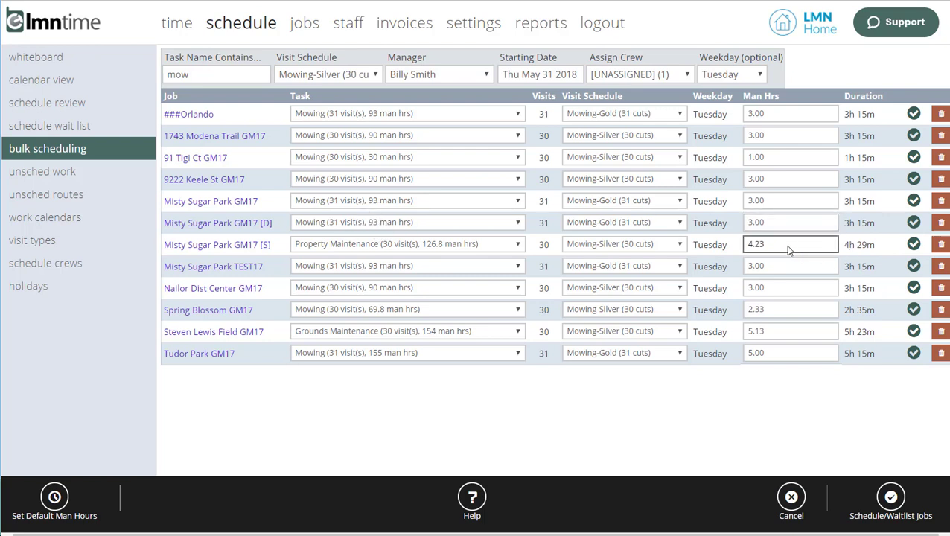
drag(775, 178, 732, 182)
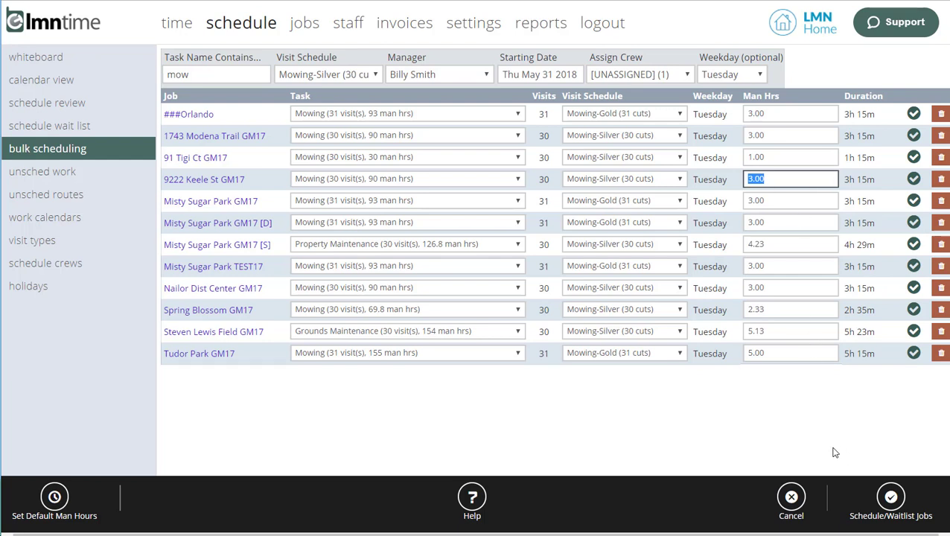
click(894, 498)
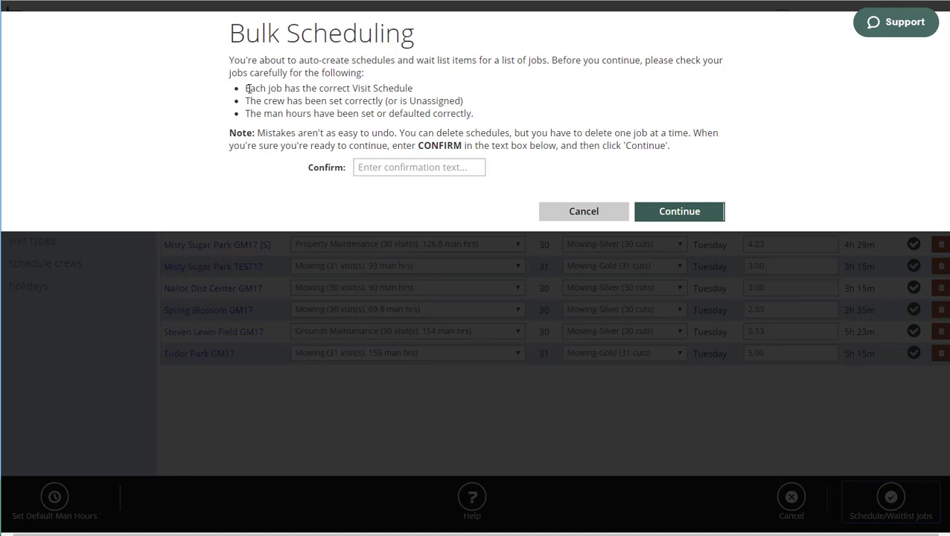
drag(247, 88, 430, 87)
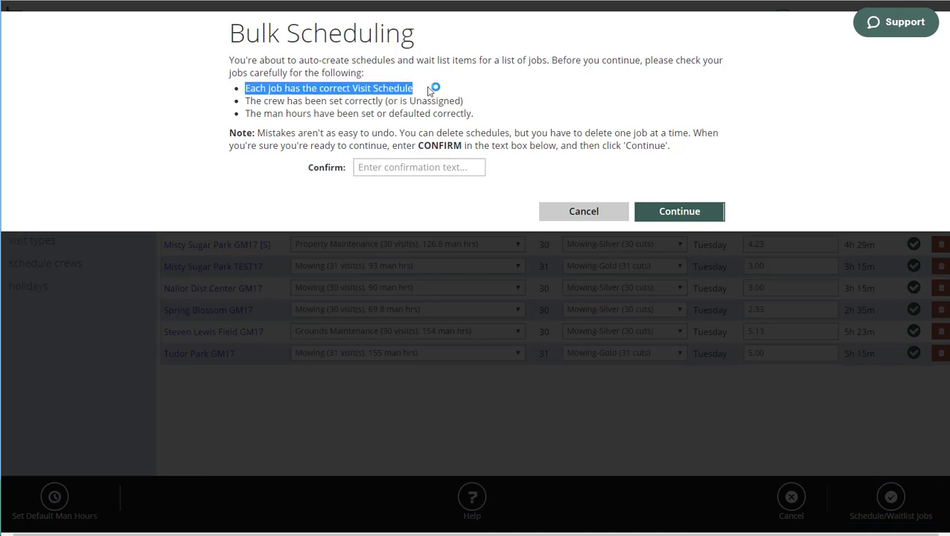
click(610, 217)
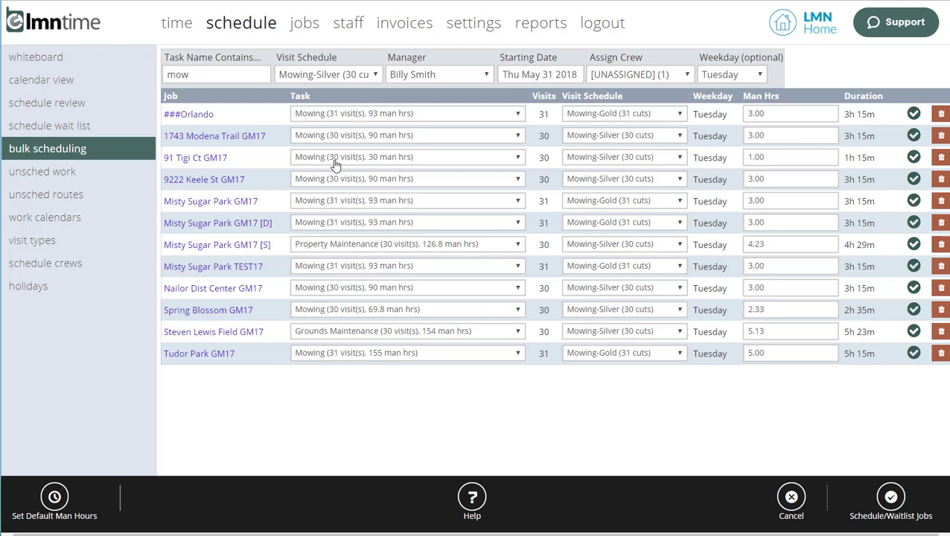
click(618, 158)
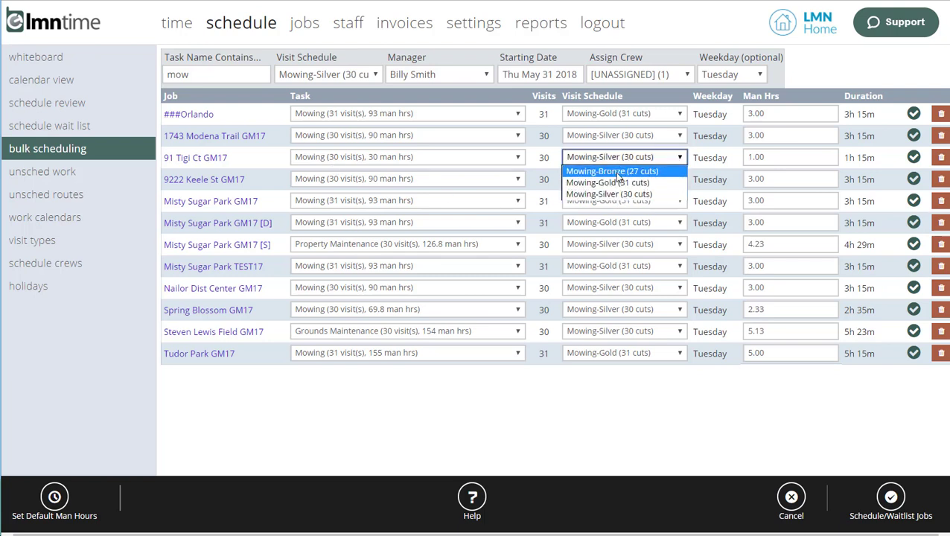
click(610, 182)
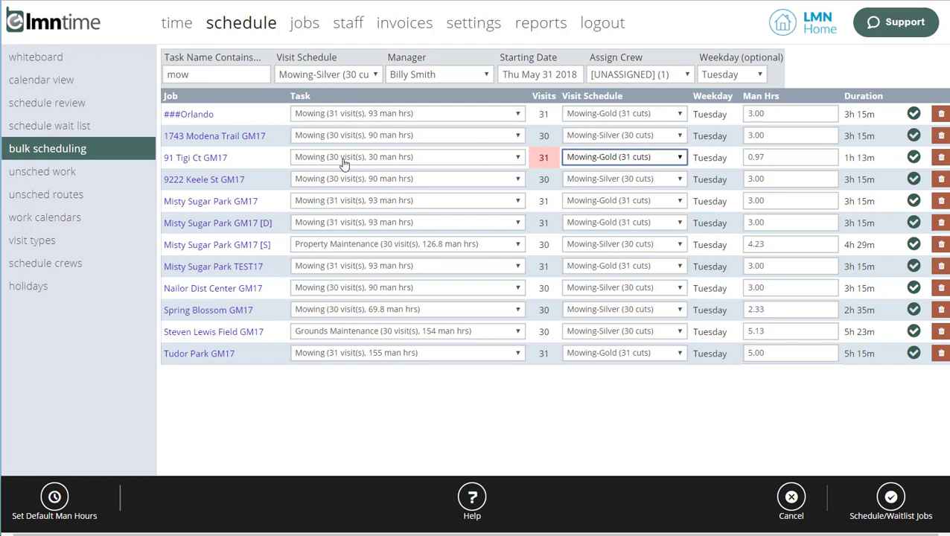
click(596, 160)
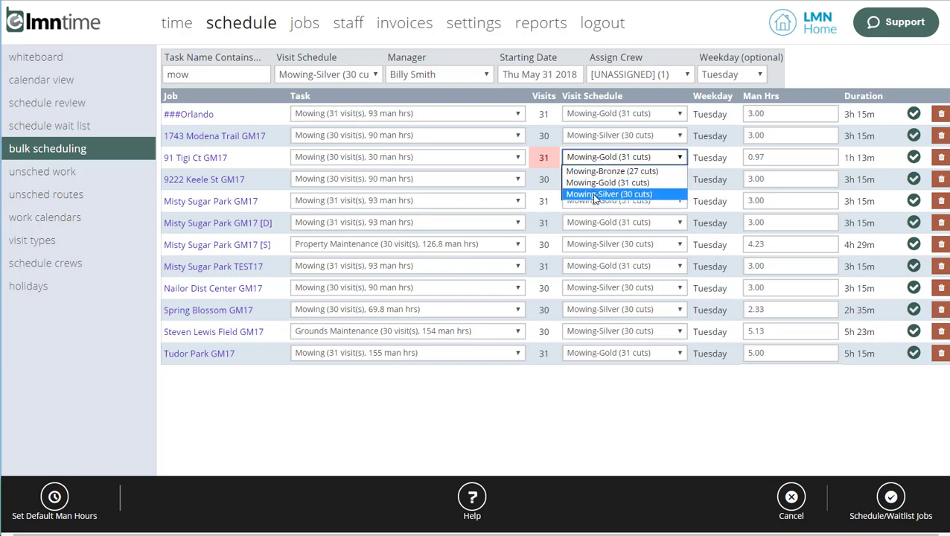
click(594, 194)
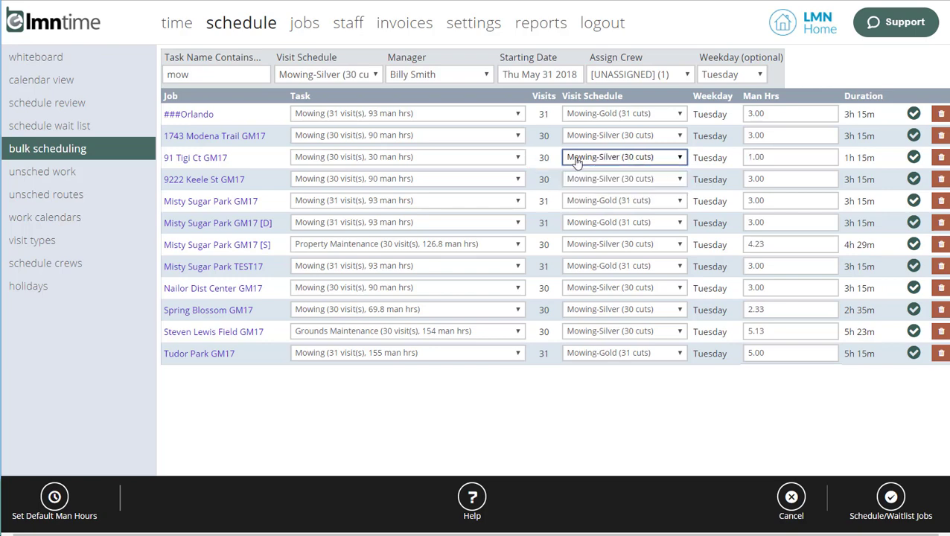
Step: Review the checklist warnings, type 'confirm', and schedule all 12 jobs, adding 312 visits
click(890, 500)
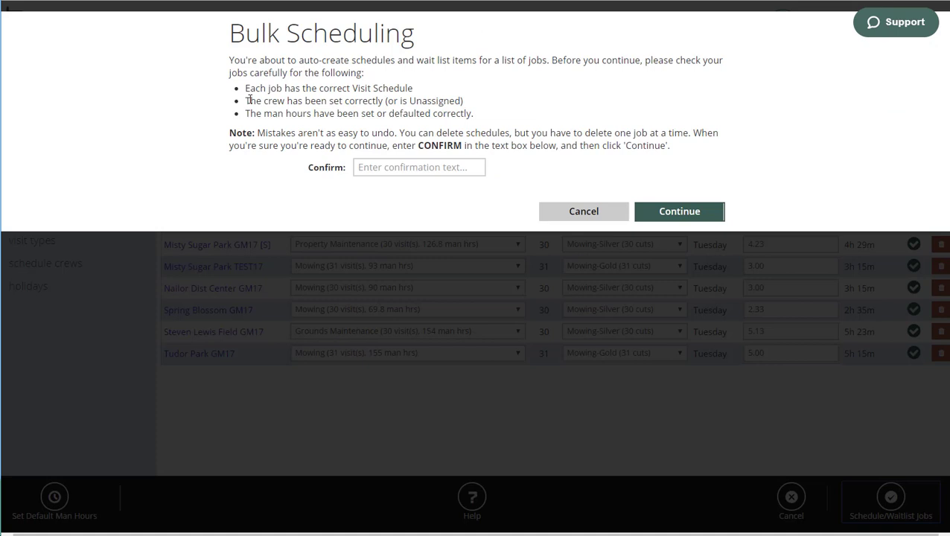
drag(247, 100, 479, 108)
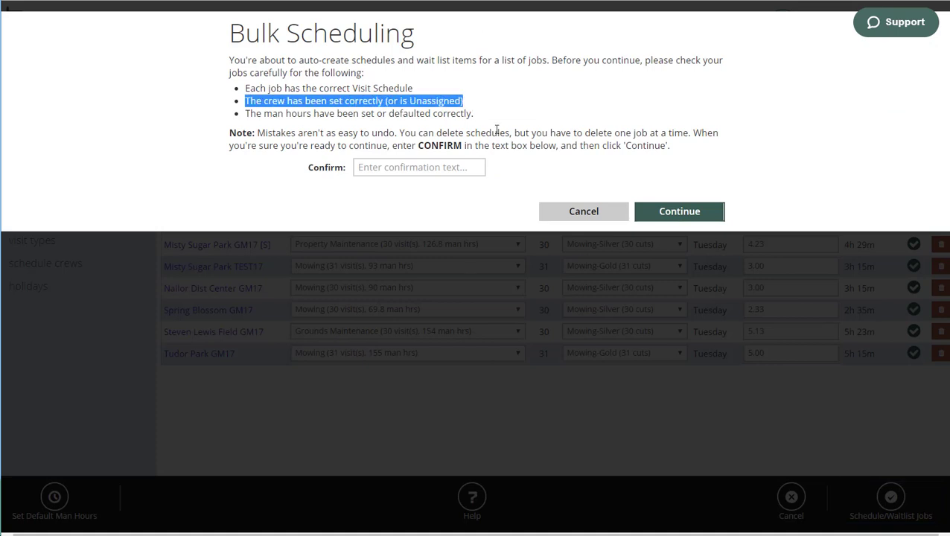
drag(229, 134, 276, 134)
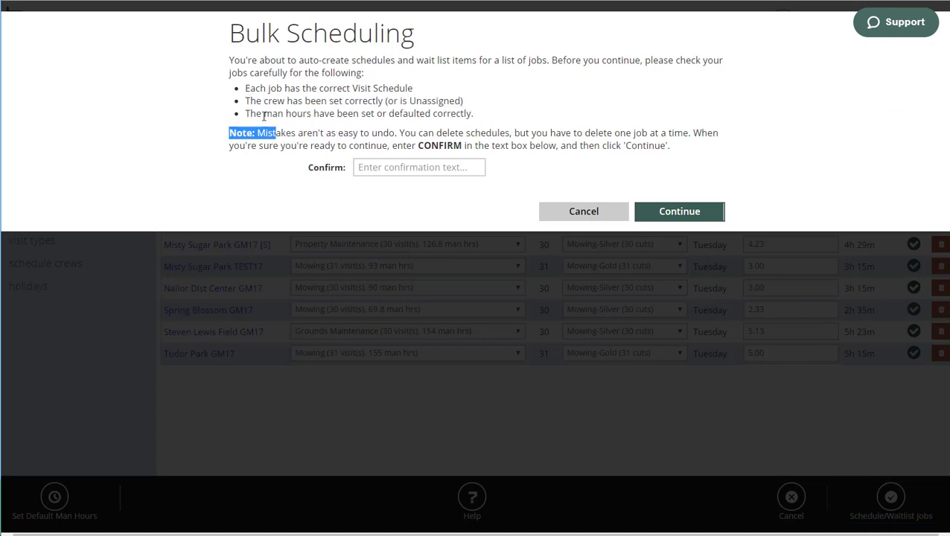
triple_click(264, 115)
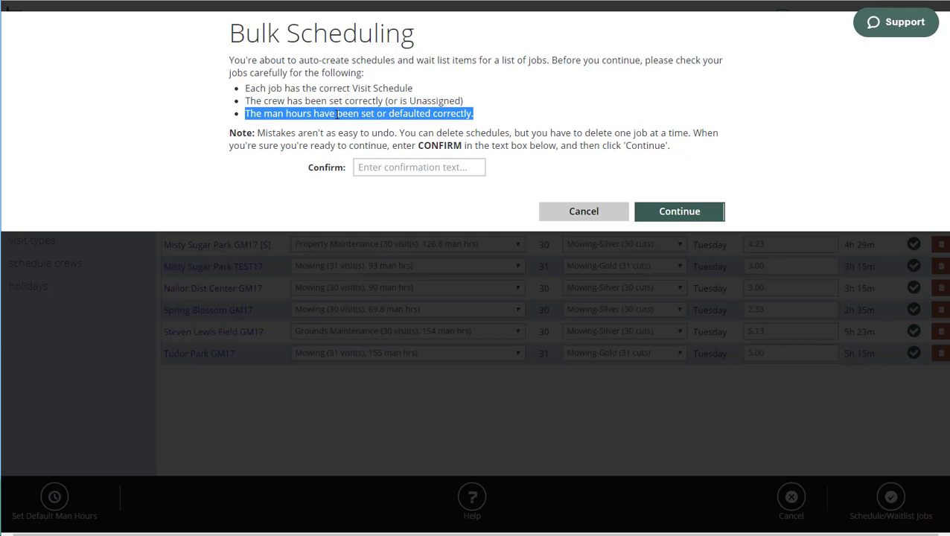
click(388, 173)
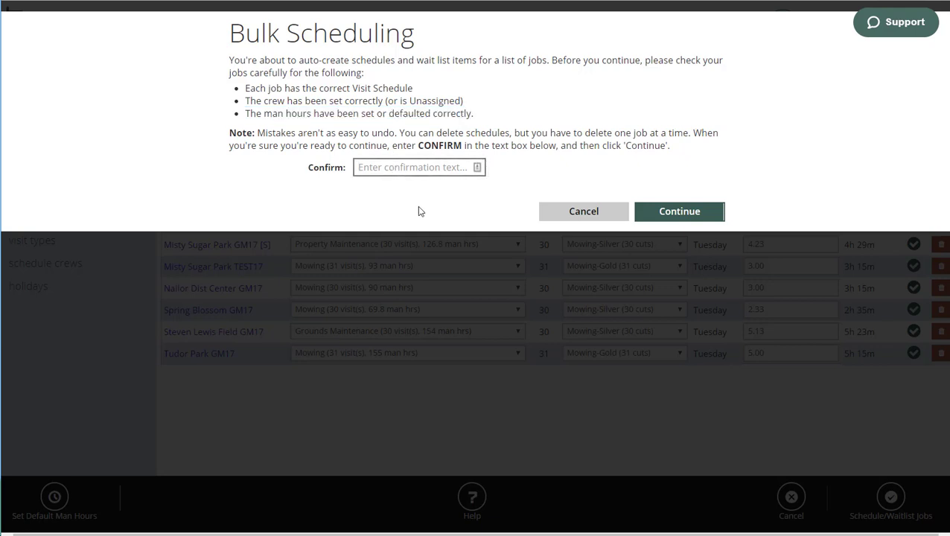
text(confirm)
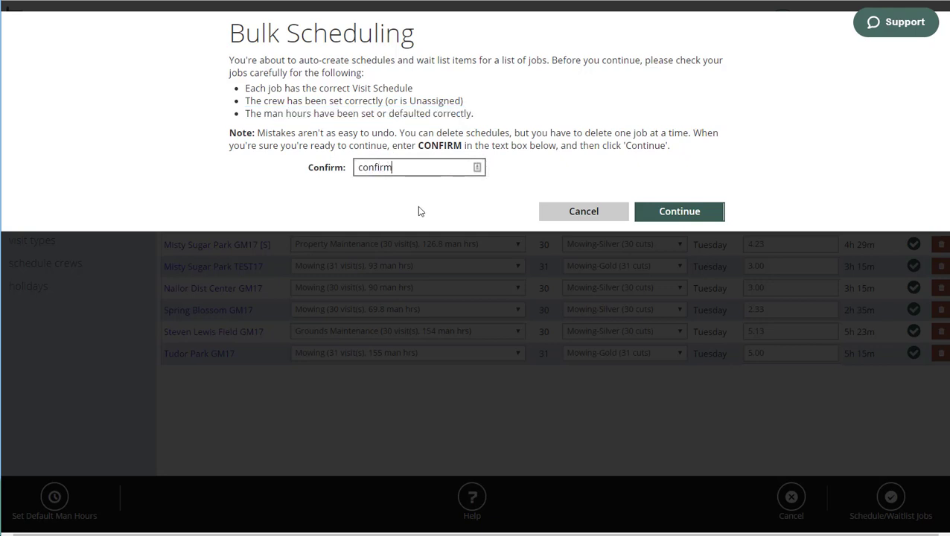
click(679, 212)
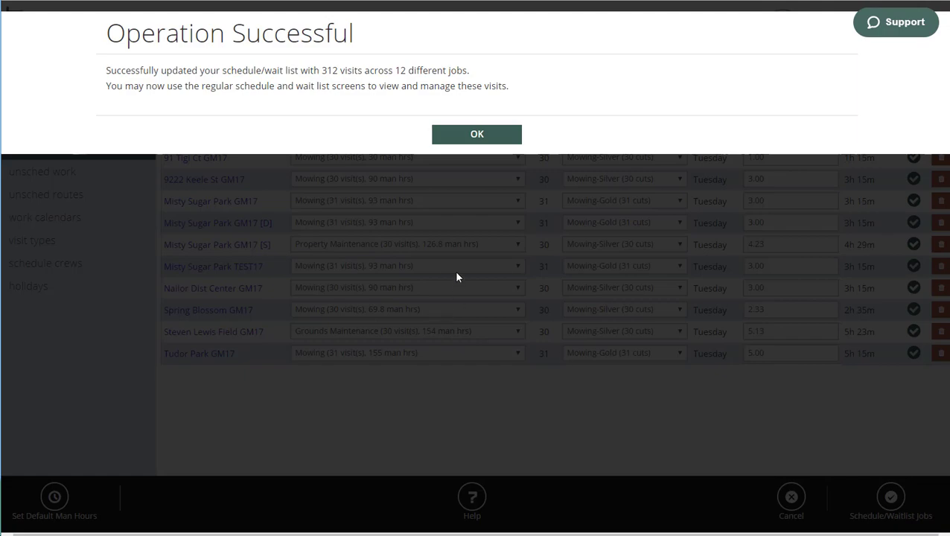
key(Return)
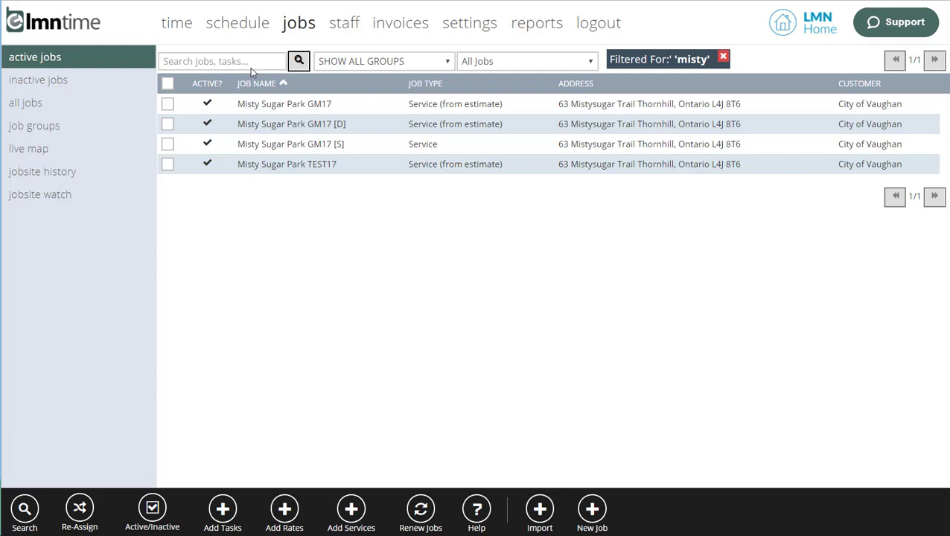
Step: Open the schedule of the Misty Sugar Park GM17 [S] job from the Jobs list
click(250, 67)
click(276, 146)
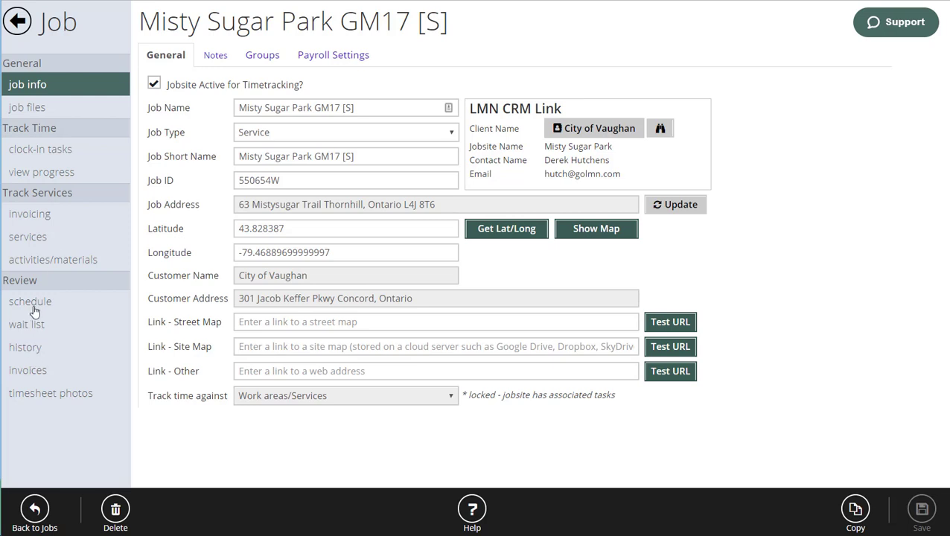
click(36, 304)
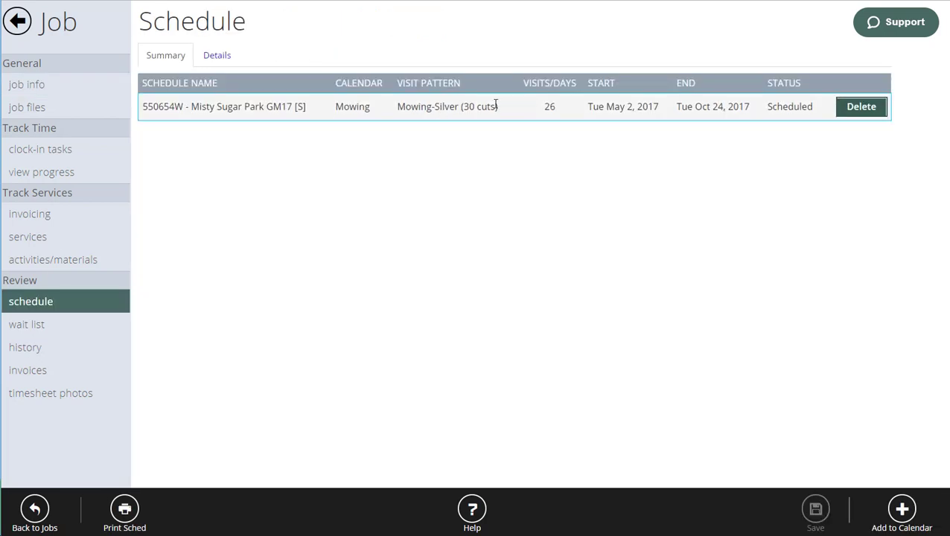
Step: Show the Details visit list and scroll through the weekly Tuesday CUT [MOW] visits, May to October
click(216, 55)
scroll(376, 182, down, 4)
scroll(376, 180, down, 1)
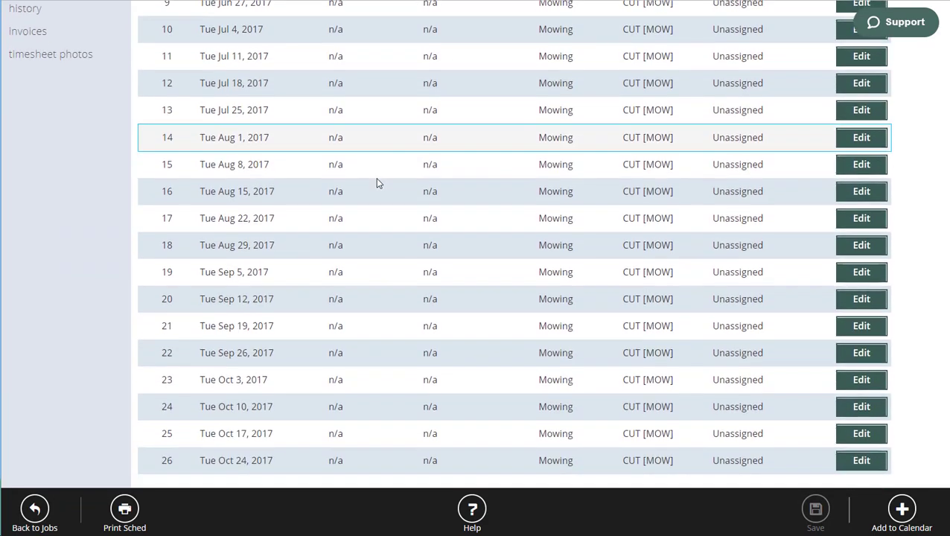
scroll(376, 182, up, 3)
scroll(376, 184, down, 3)
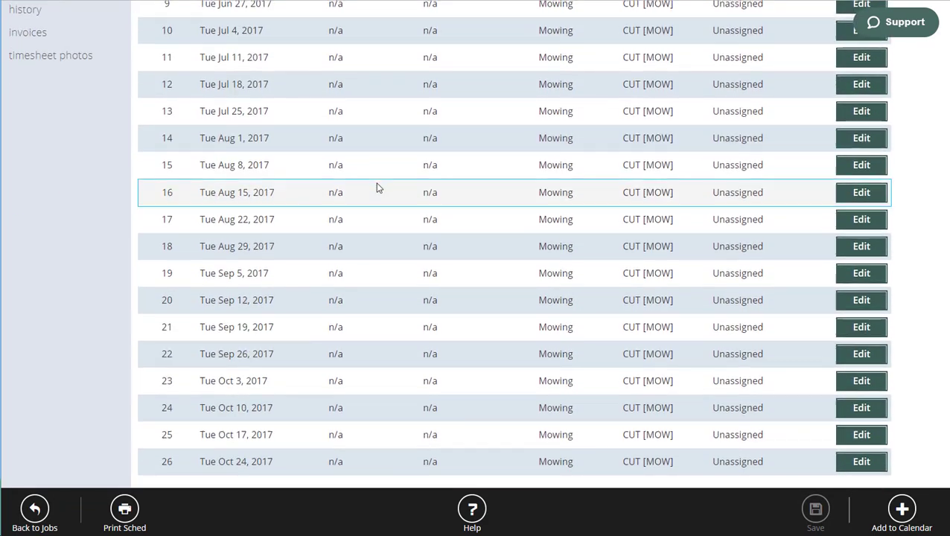
scroll(376, 187, up, 3)
scroll(343, 204, down, 3)
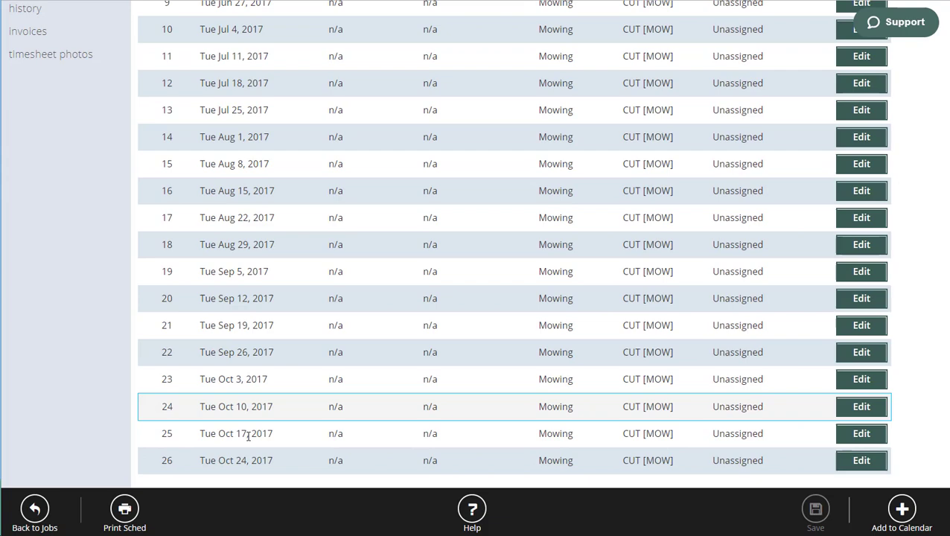
scroll(214, 430, up, 7)
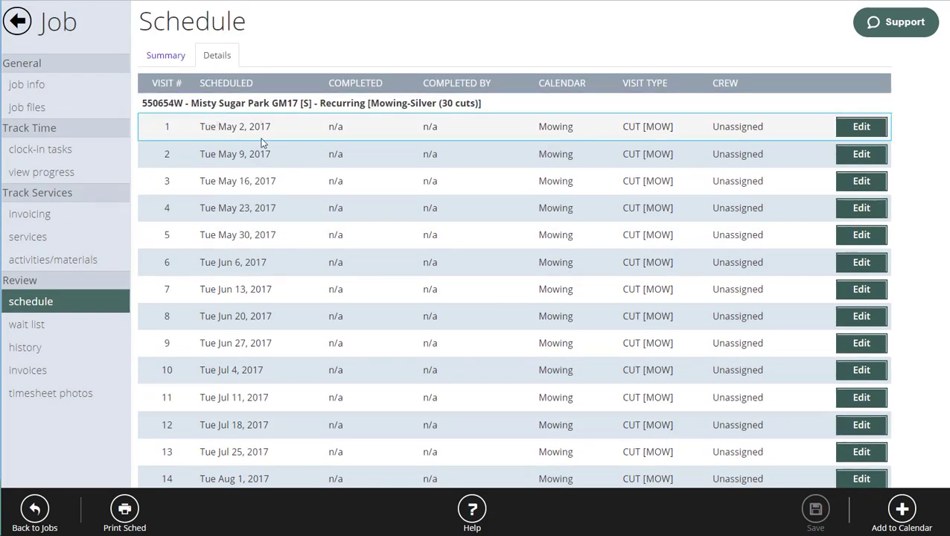
scroll(297, 192, down, 7)
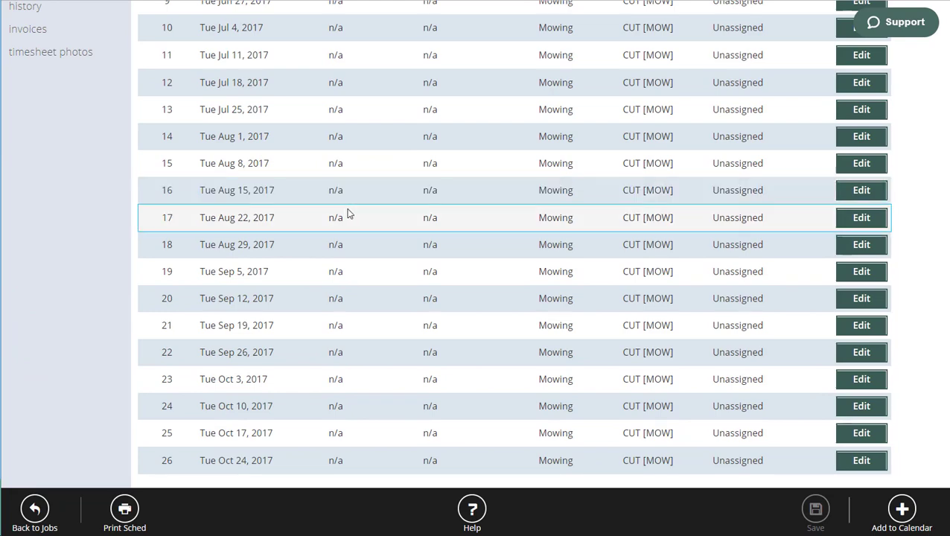
scroll(344, 212, up, 6)
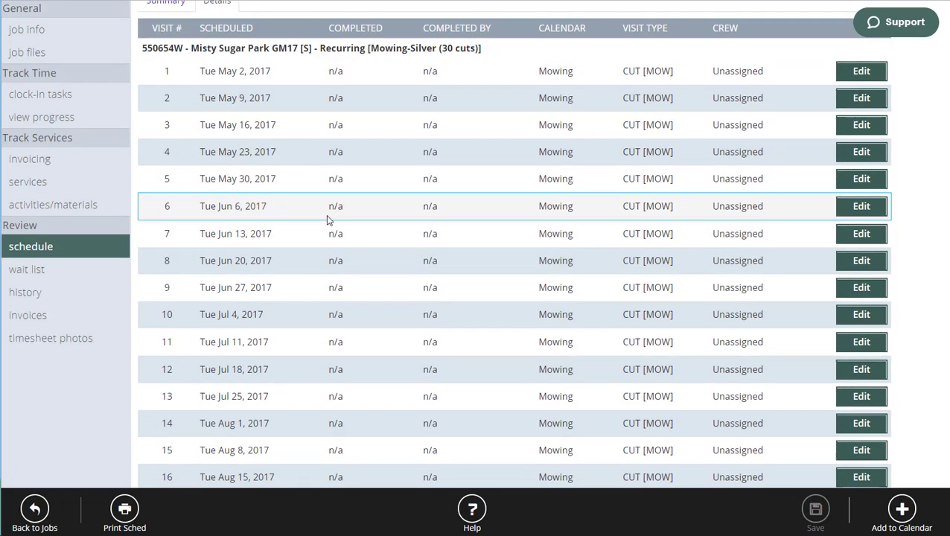